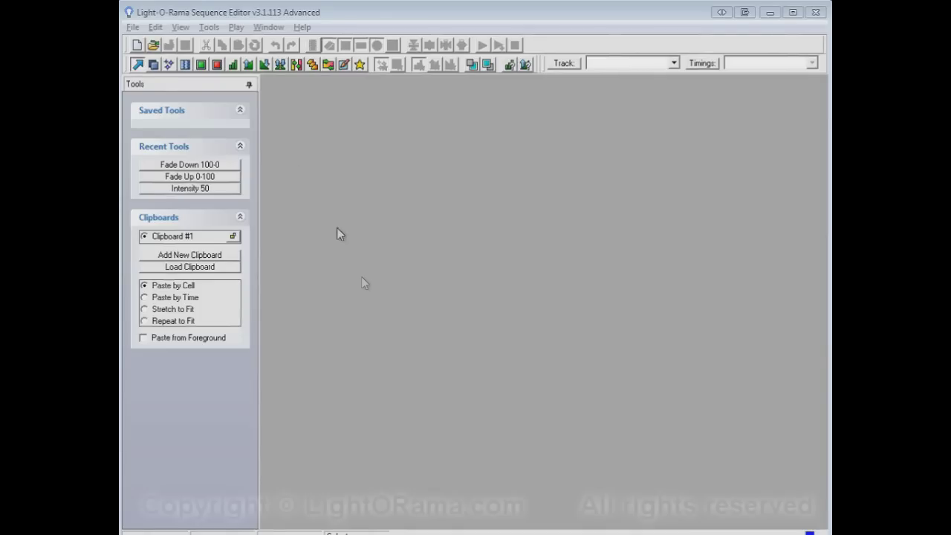
- Create a new musical sequence for '05 - Daddy I'm Fine.mp3' on the default 'A tenth of a second' fixed grid
{"action": "left_click", "coordinate": [137, 46]}
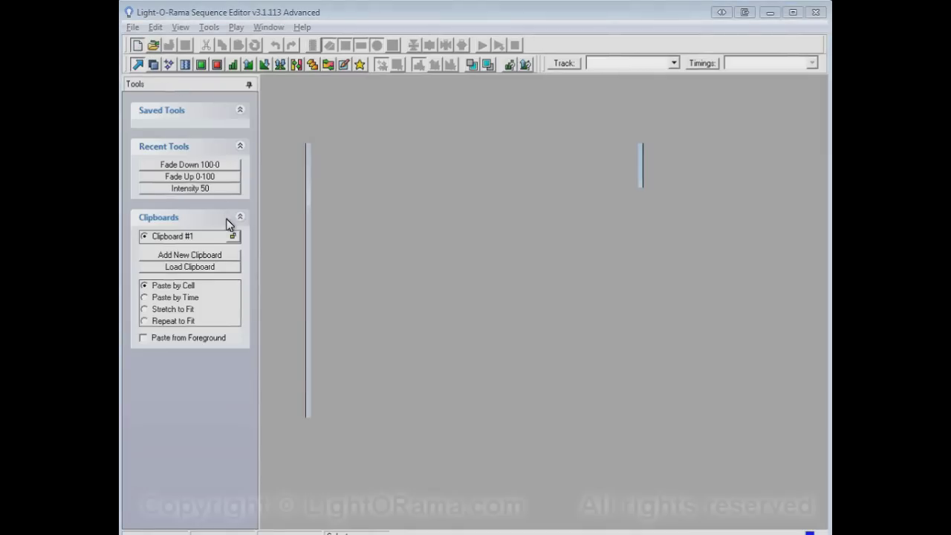
{"action": "left_click", "coordinate": [364, 291]}
{"action": "left_click", "coordinate": [455, 449]}
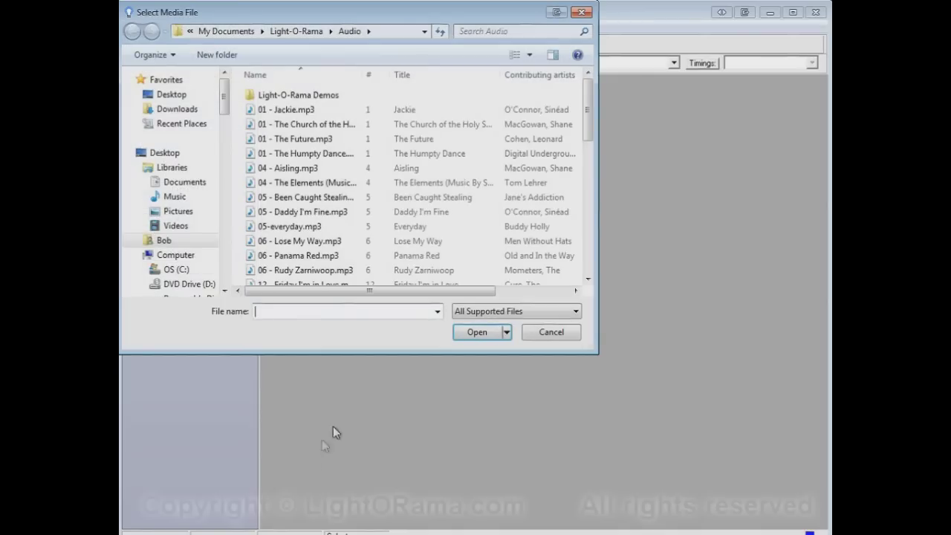
{"action": "left_click", "coordinate": [327, 214]}
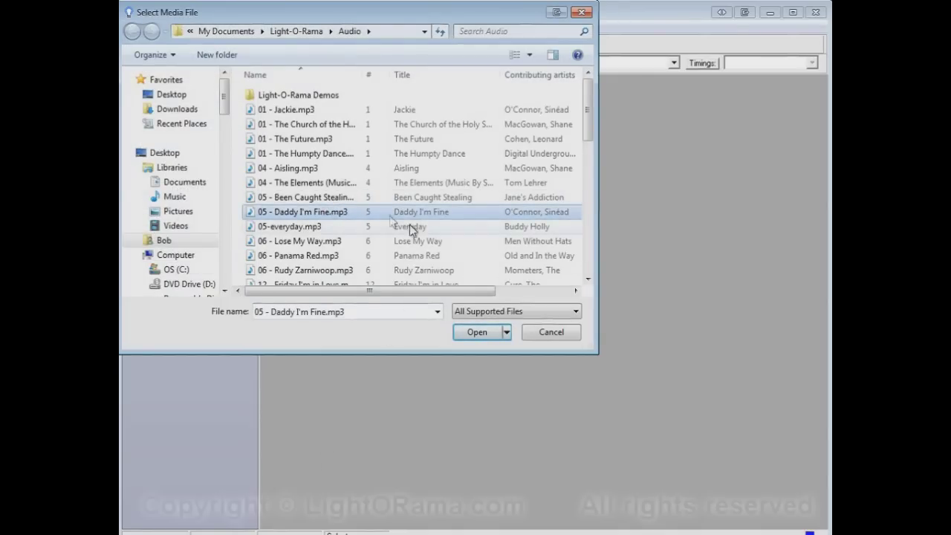
{"action": "left_click", "coordinate": [473, 334]}
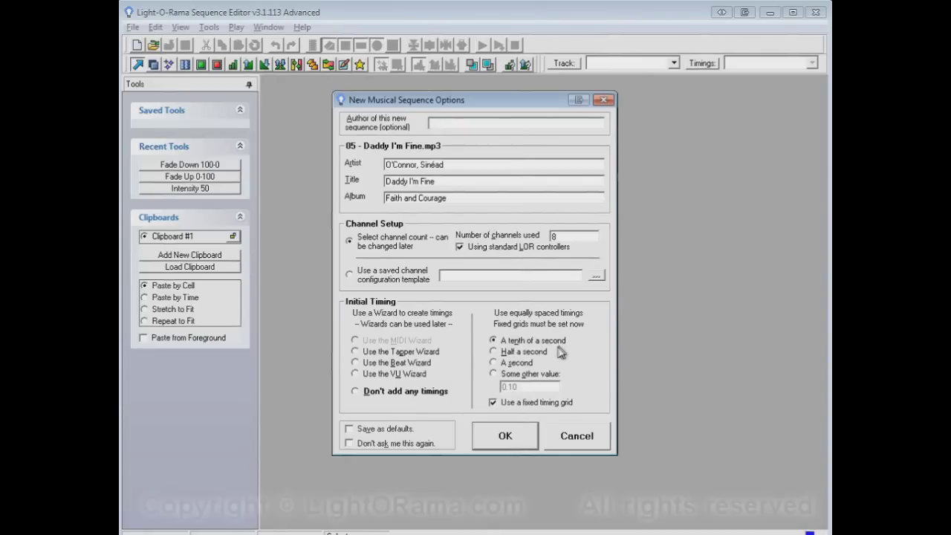
{"action": "left_click", "coordinate": [514, 441]}
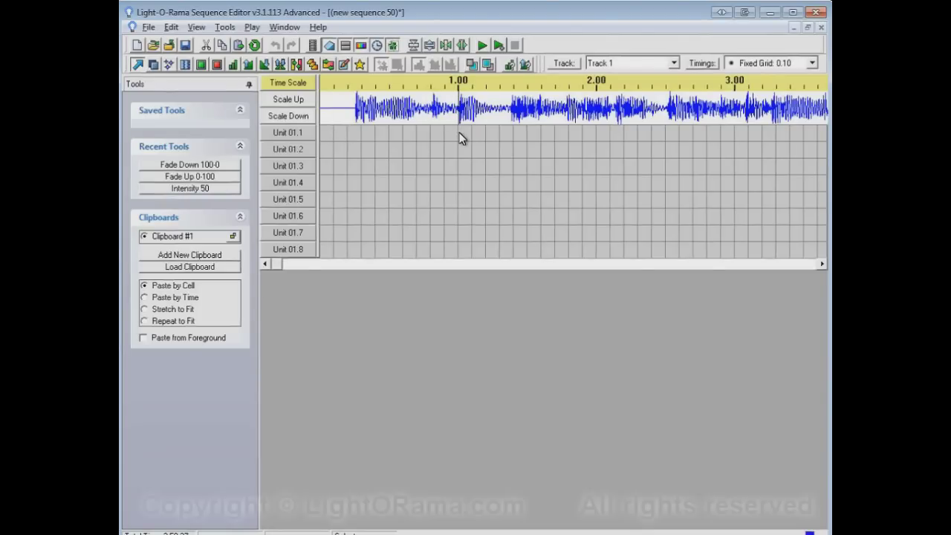
- Scroll the timeline right to inspect the 0.10 grid under the waveform, then scroll back to the start
{"action": "mouse_move", "coordinate": [459, 134]}
{"action": "left_click", "coordinate": [700, 264]}
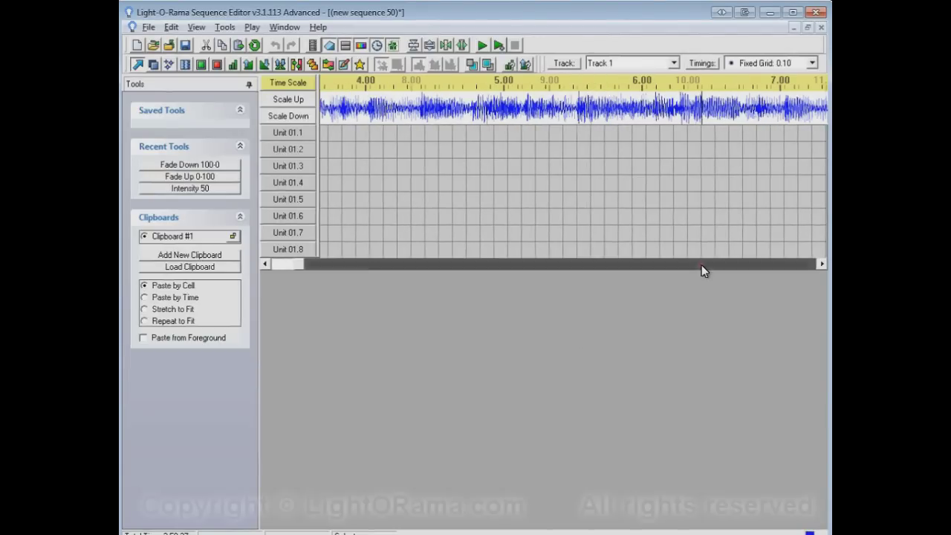
{"action": "left_click_drag", "start_coordinate": [701, 264], "coordinate": [699, 266]}
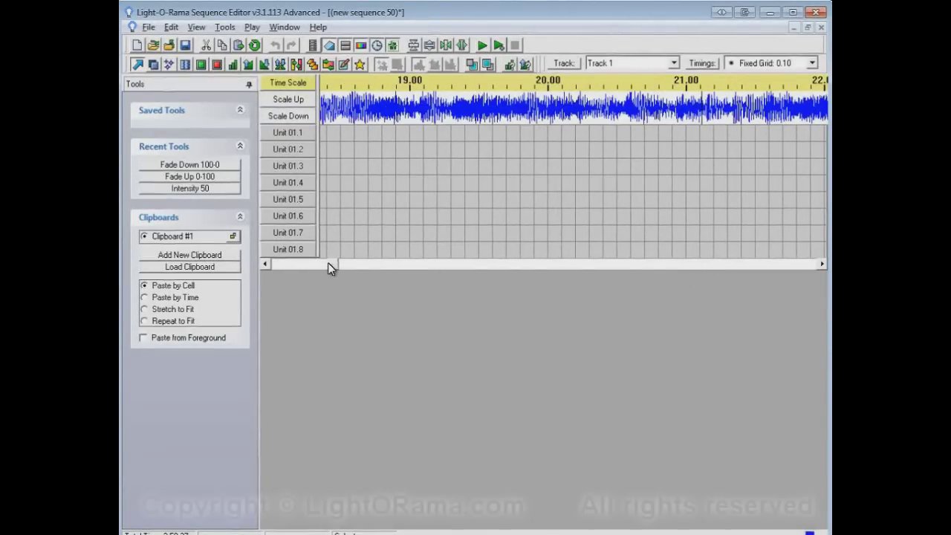
{"action": "left_click_drag", "start_coordinate": [328, 266], "coordinate": [255, 265]}
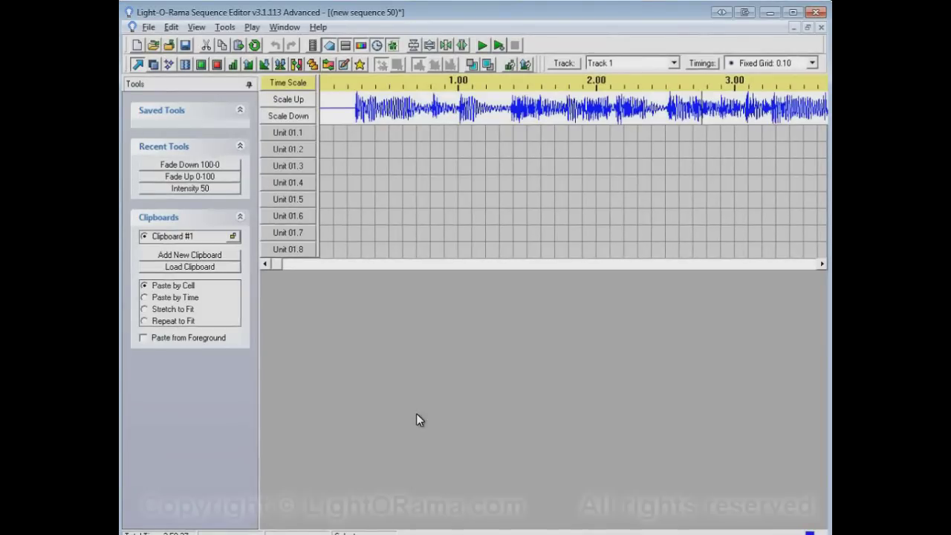
- Add a one-cell fade-up on Unit 01.2 and a longer fade-up across Unit 01.5, then close the sequence
{"action": "left_click", "coordinate": [249, 63]}
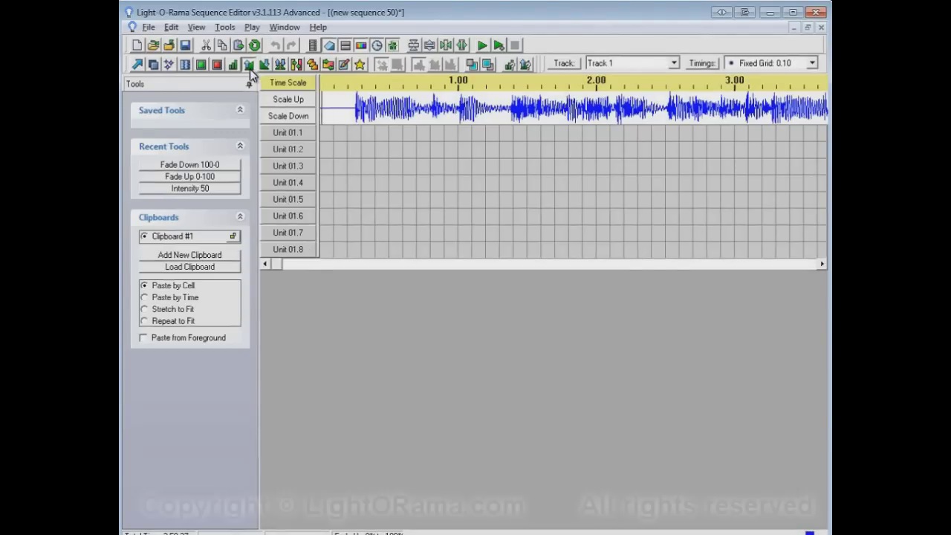
{"action": "left_click", "coordinate": [397, 152]}
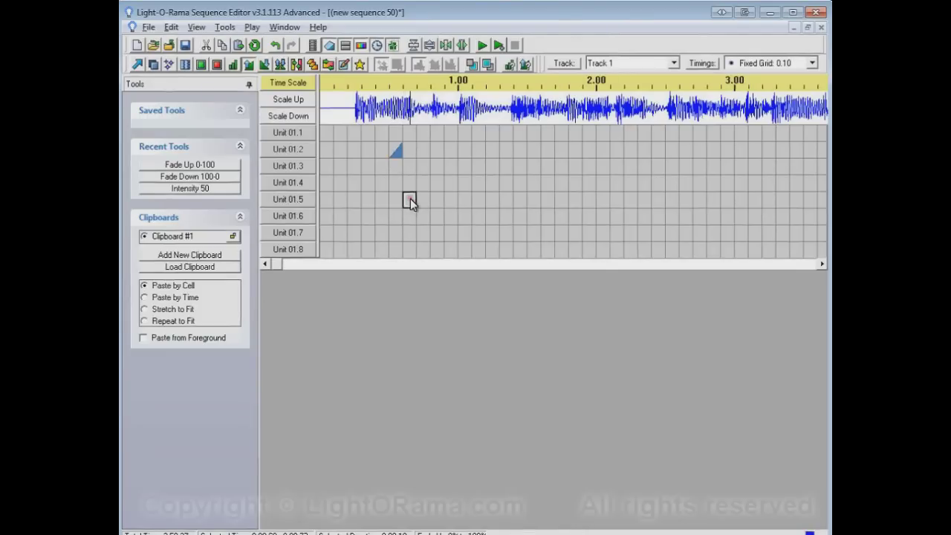
{"action": "left_click_drag", "start_coordinate": [410, 201], "coordinate": [550, 207]}
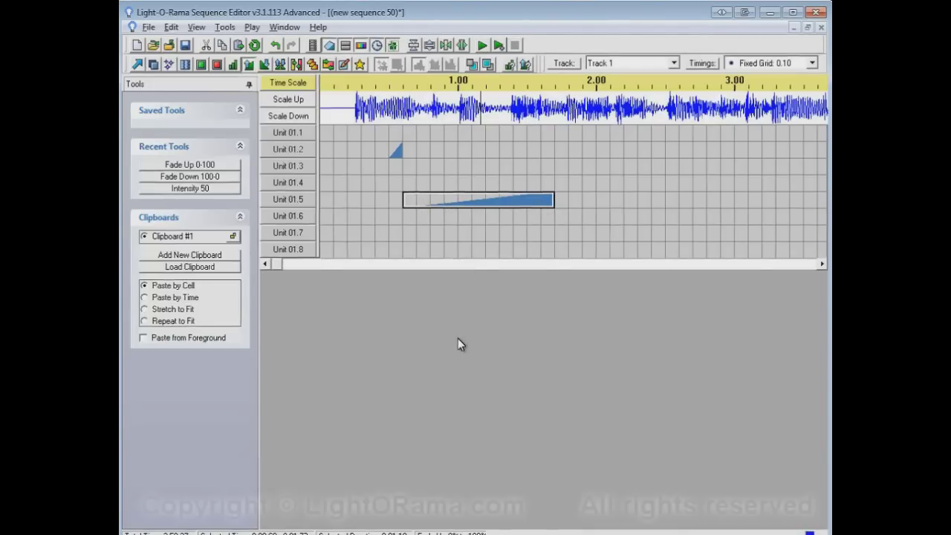
{"action": "left_click", "coordinate": [821, 28]}
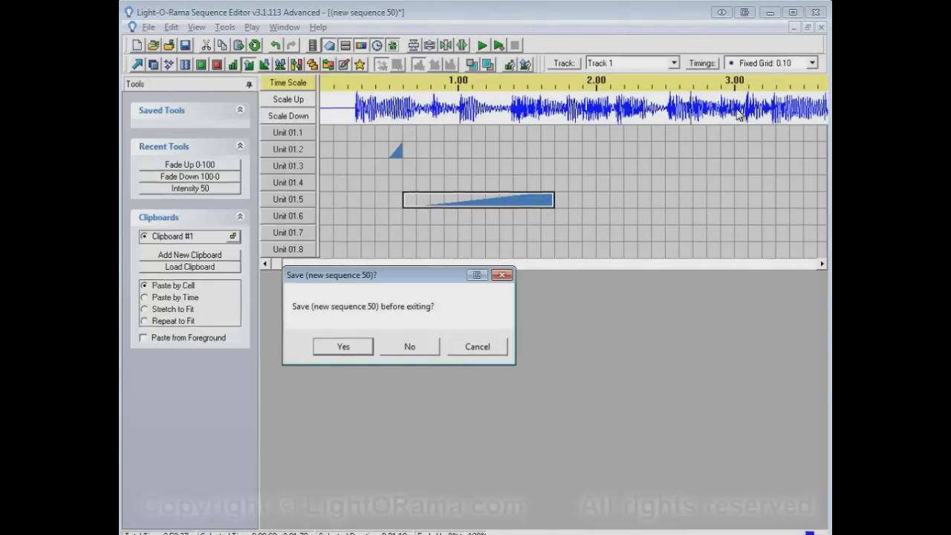
- Discard the unsaved sequence and start a new Daddy I'm Fine sequence on a 'Half a second' fixed grid
{"action": "left_click", "coordinate": [429, 348]}
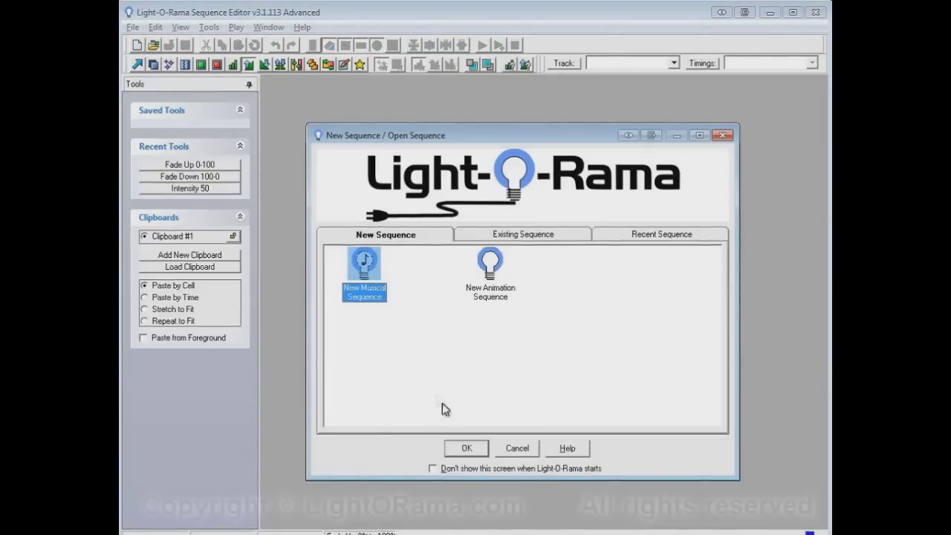
{"action": "key", "text": "Return"}
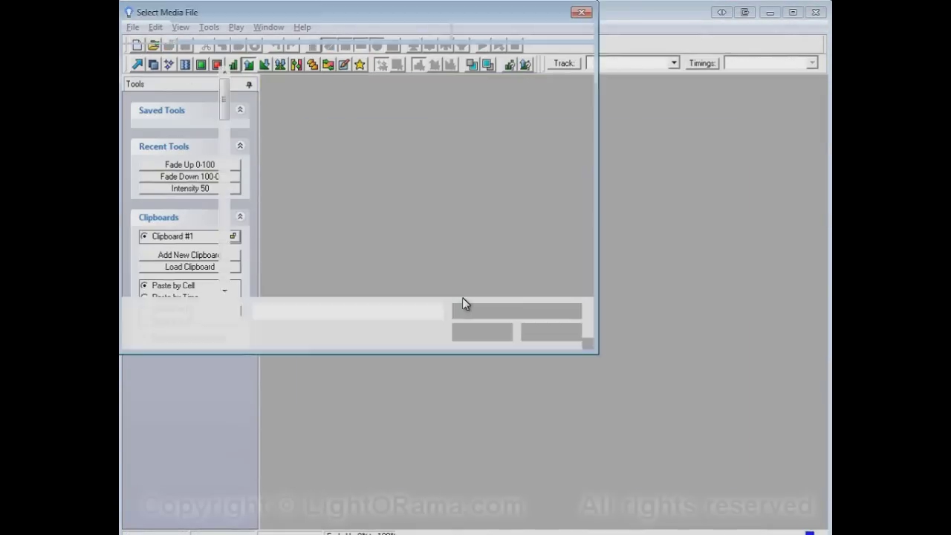
{"action": "left_click", "coordinate": [308, 213]}
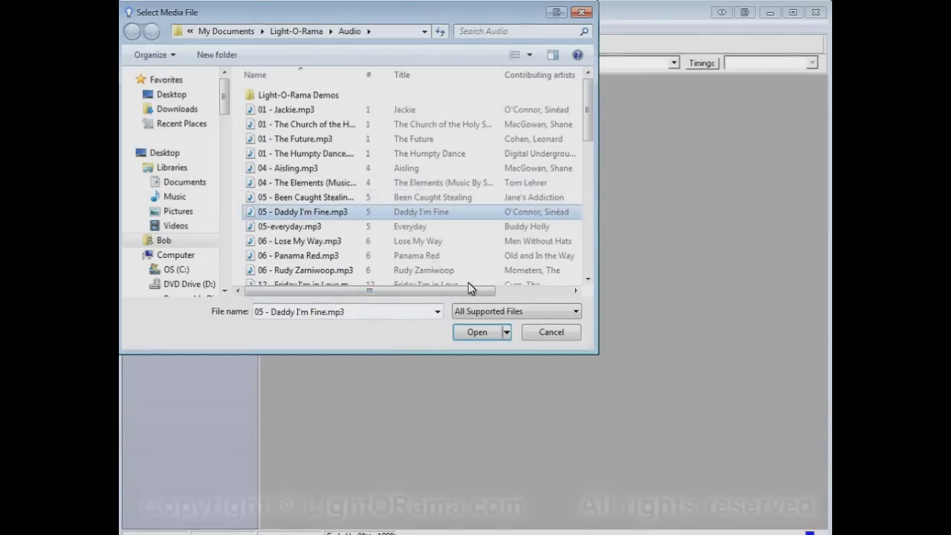
{"action": "left_click", "coordinate": [493, 334]}
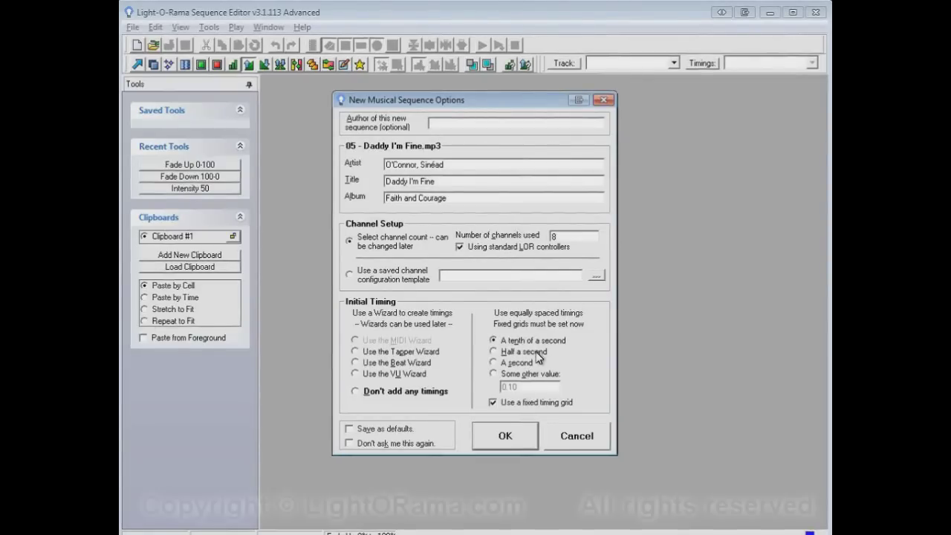
{"action": "left_click", "coordinate": [520, 352]}
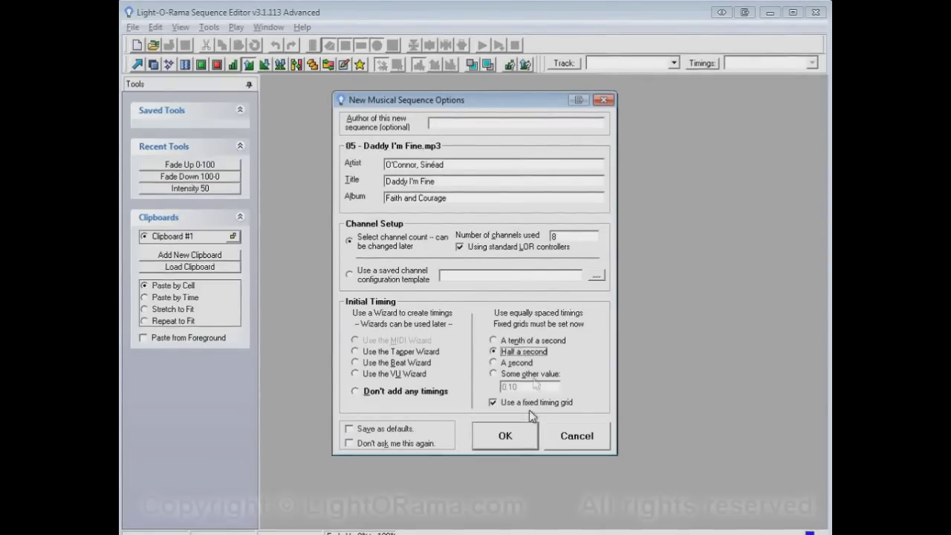
{"action": "left_click", "coordinate": [521, 442]}
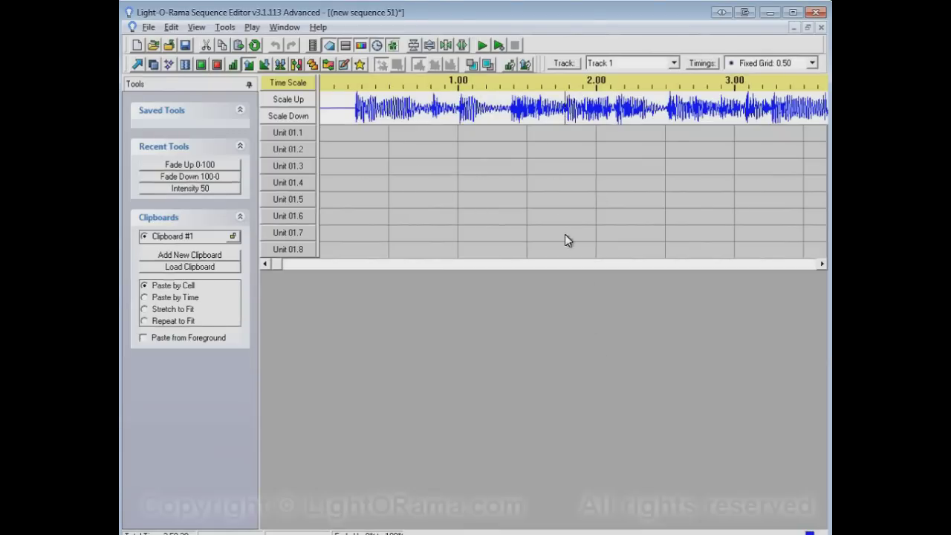
- Add a fade-up to Unit 01.3 at 1.50–2.00 and add a new 0.10-second fixed timing grid
{"action": "left_click", "coordinate": [555, 166]}
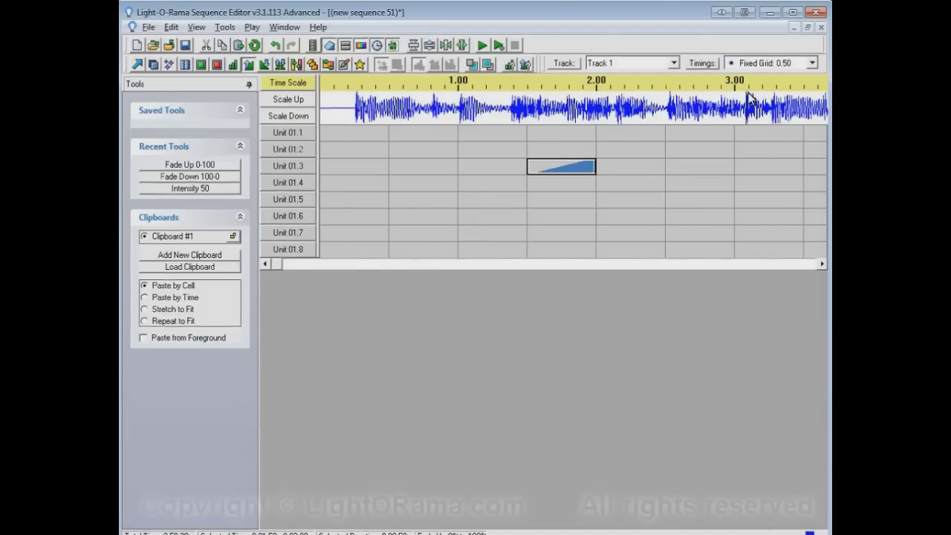
{"action": "left_click", "coordinate": [706, 64]}
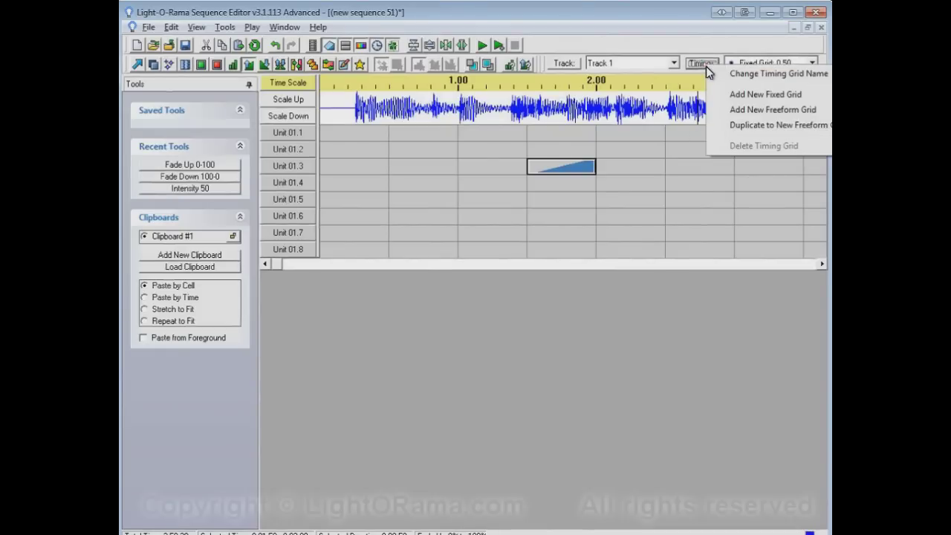
{"action": "left_click", "coordinate": [746, 101]}
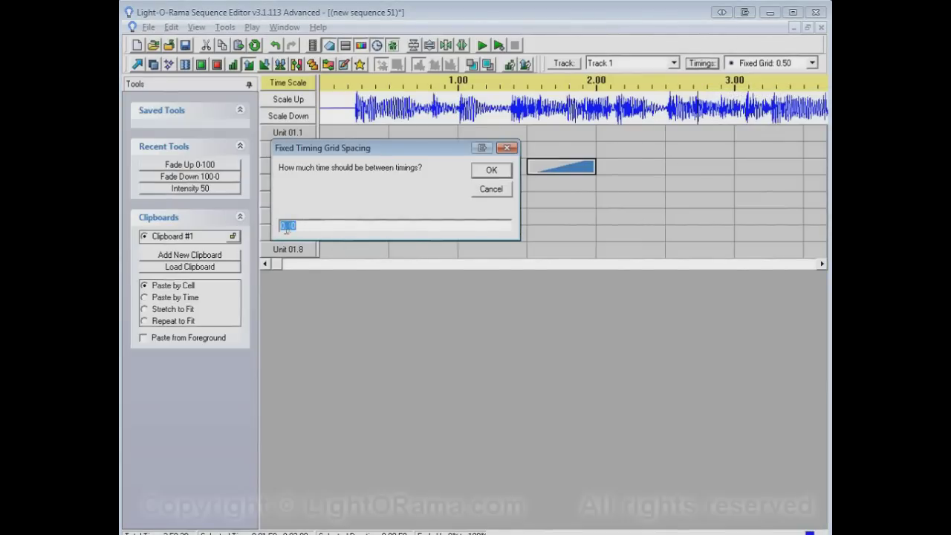
{"action": "left_click", "coordinate": [491, 170]}
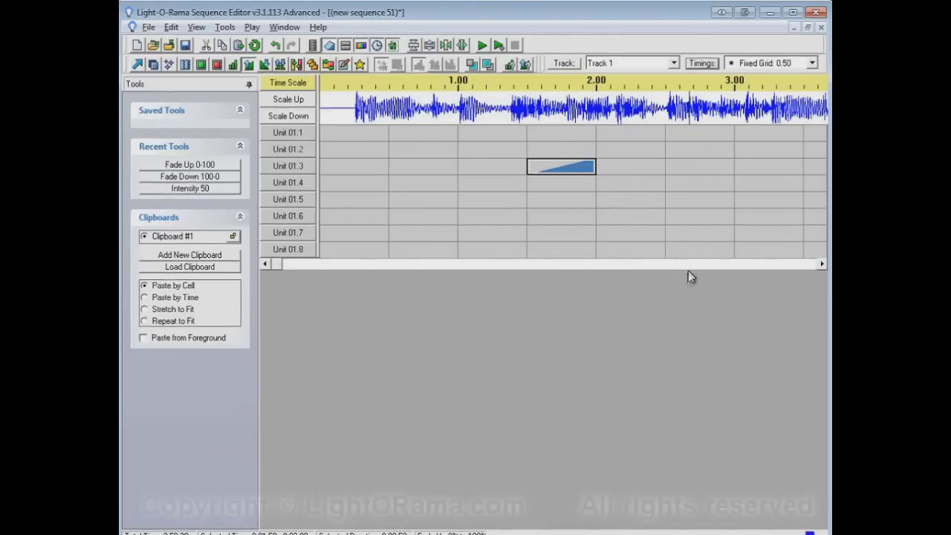
{"action": "left_click", "coordinate": [809, 64]}
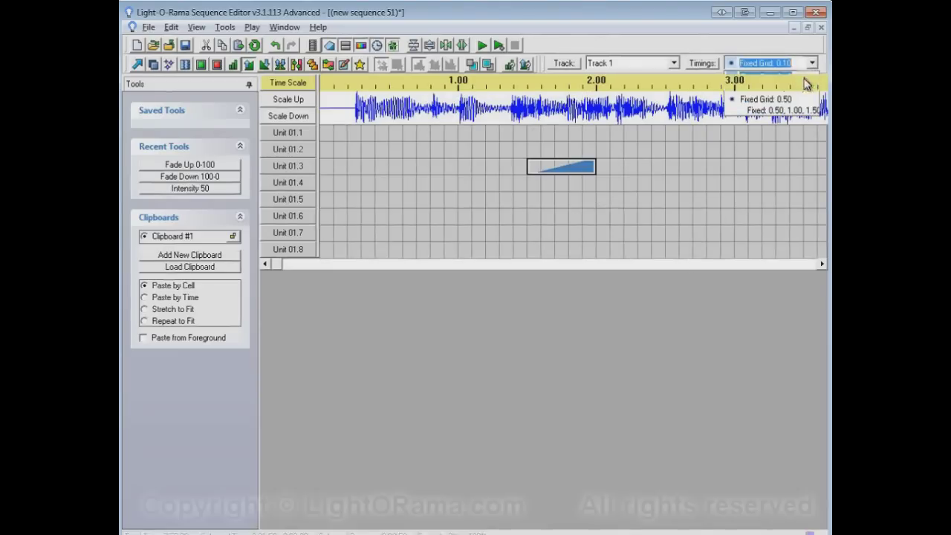
{"action": "left_click", "coordinate": [691, 337]}
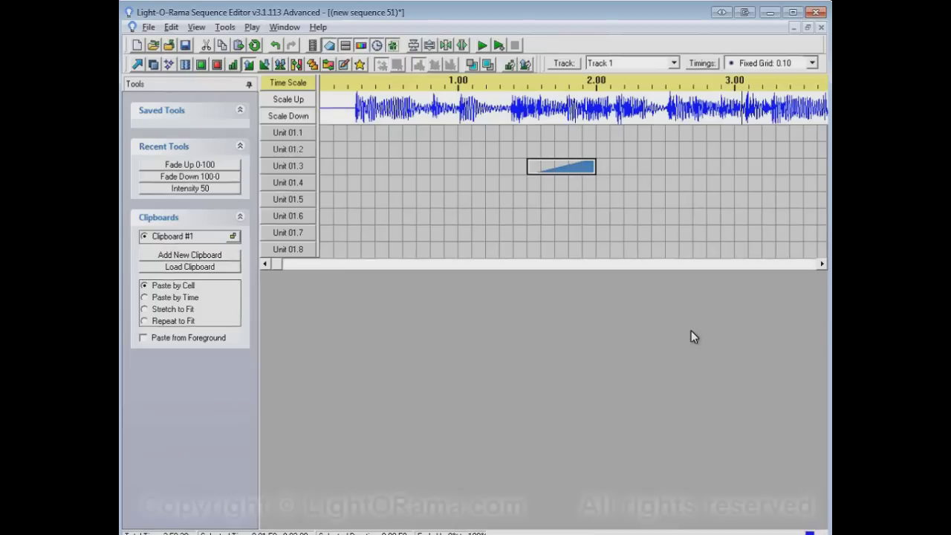
- Add a short fade-up in Unit 01.5, switch back to the 0.50 grid, and fade up Unit 01.6 at 1.50–2.00
{"action": "left_click", "coordinate": [450, 200]}
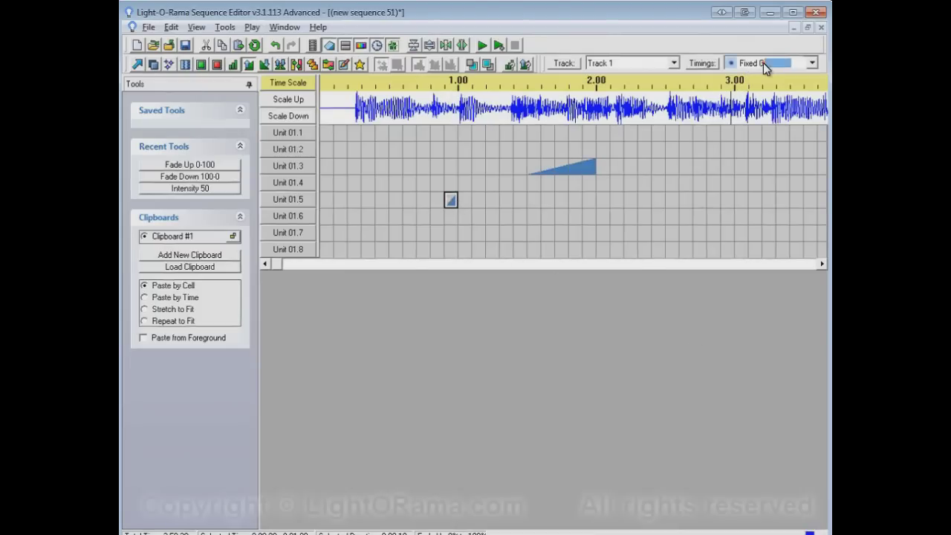
{"action": "left_click_drag", "start_coordinate": [762, 64], "coordinate": [811, 66]}
{"action": "left_click", "coordinate": [811, 64]}
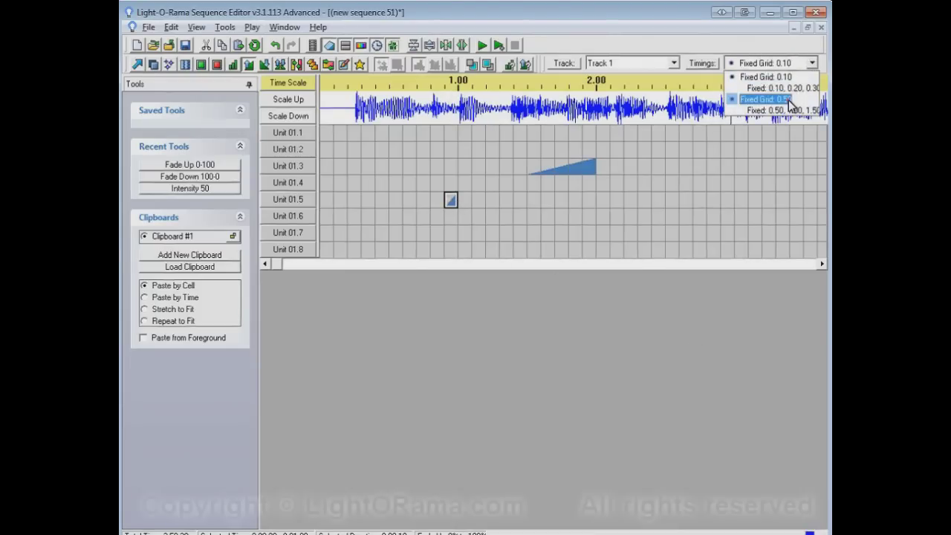
{"action": "left_click", "coordinate": [765, 85]}
{"action": "left_click", "coordinate": [562, 219]}
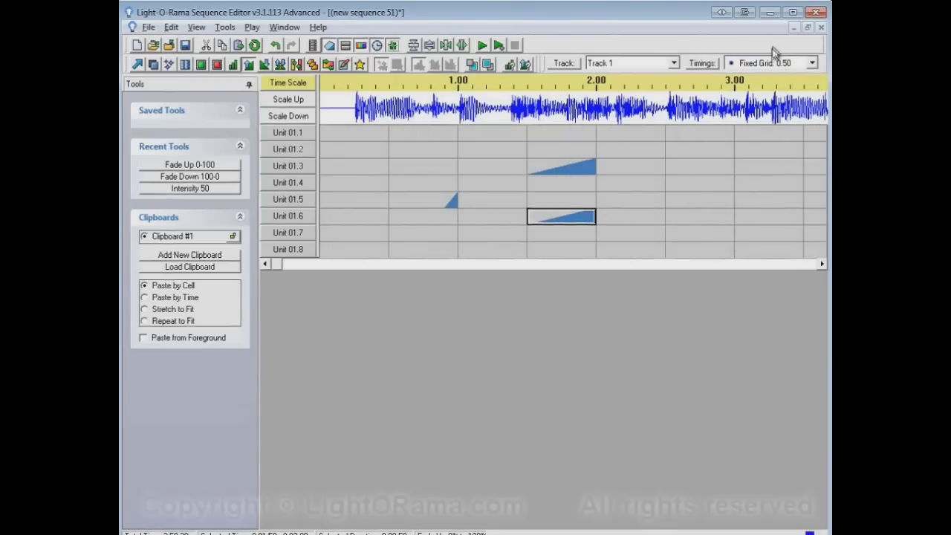
{"action": "left_click", "coordinate": [764, 95]}
- Discard the current sequence unsaved and start a new musical sequence for '05 - Daddy I'm Fine.mp3'
{"action": "left_click", "coordinate": [820, 27]}
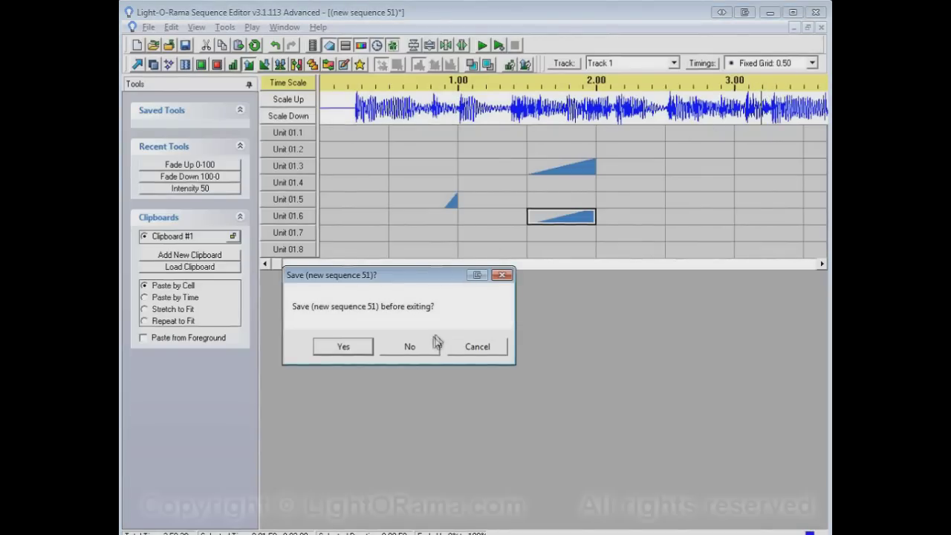
{"action": "left_click", "coordinate": [409, 347]}
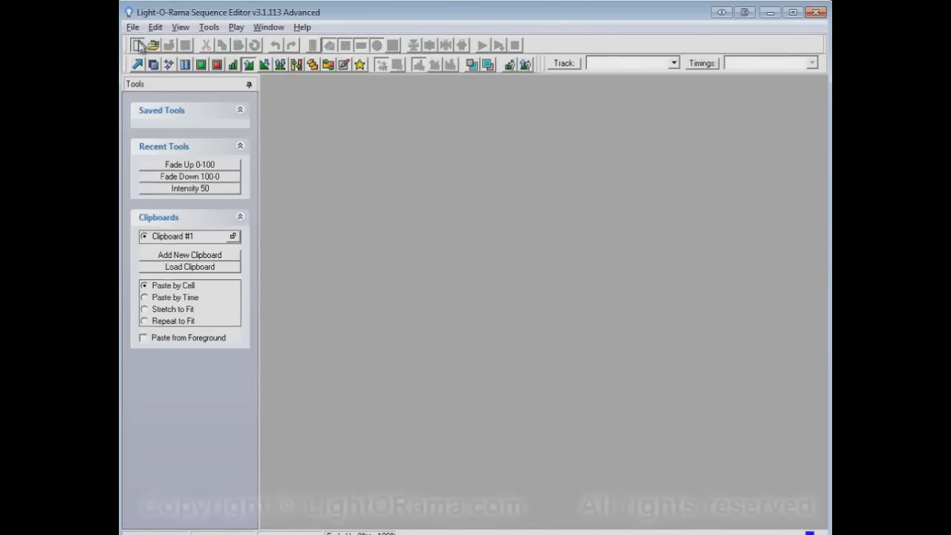
{"action": "key", "text": "ctrl+n"}
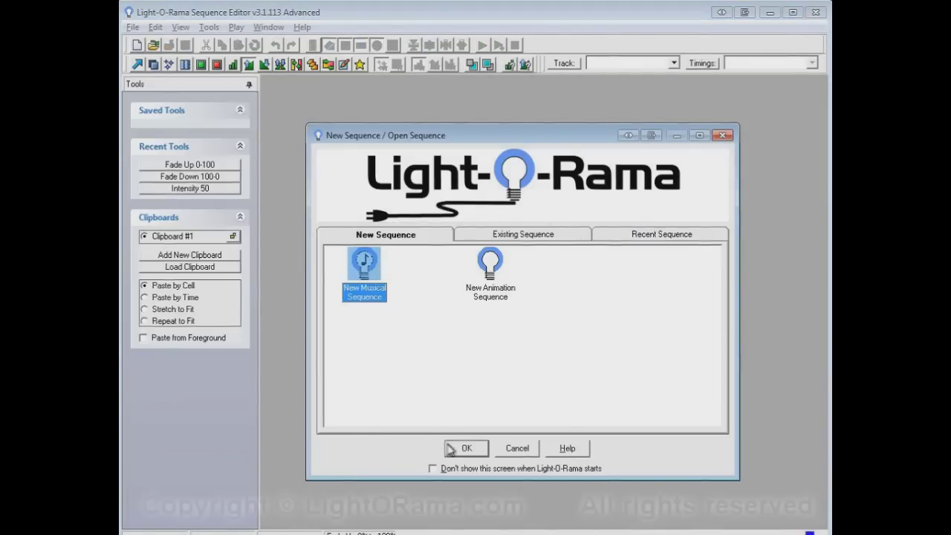
{"action": "key", "text": "Return"}
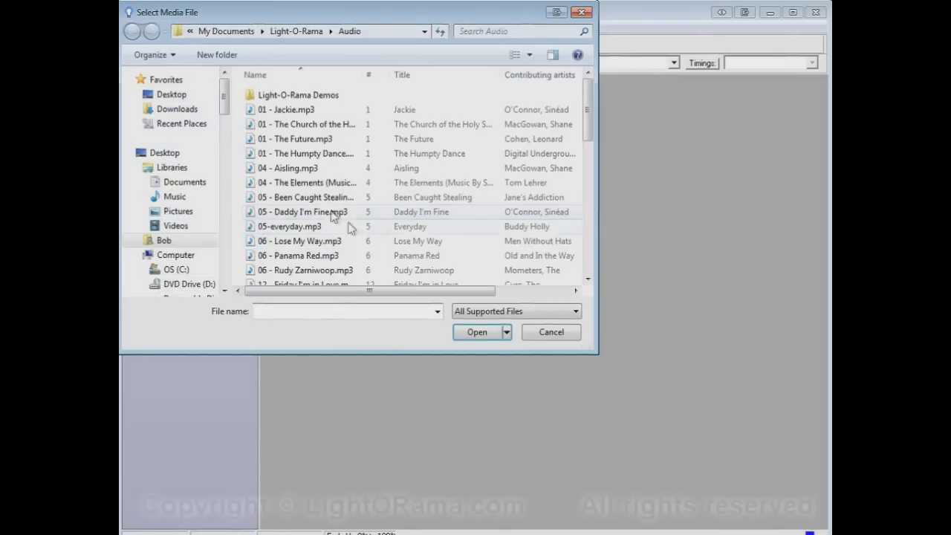
{"action": "left_click", "coordinate": [310, 212]}
{"action": "left_click", "coordinate": [493, 333]}
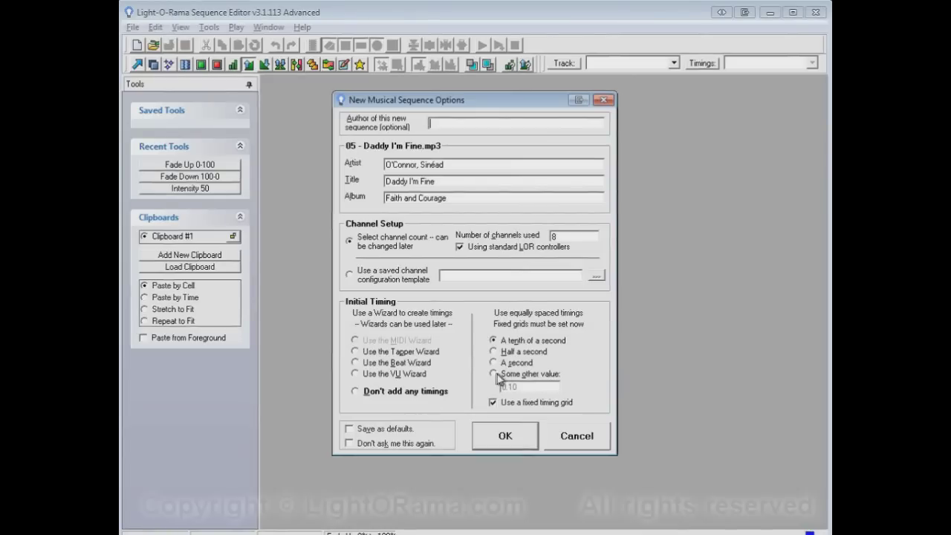
- Set a custom 0.05-second fixed timing interval and create the sequence
{"action": "double_click", "coordinate": [541, 386]}
{"action": "left_click", "coordinate": [501, 386]}
{"action": "left_click_drag", "start_coordinate": [502, 387], "coordinate": [541, 386]}
{"action": "type", "text": "0.0"}
{"action": "left_click", "coordinate": [502, 437]}
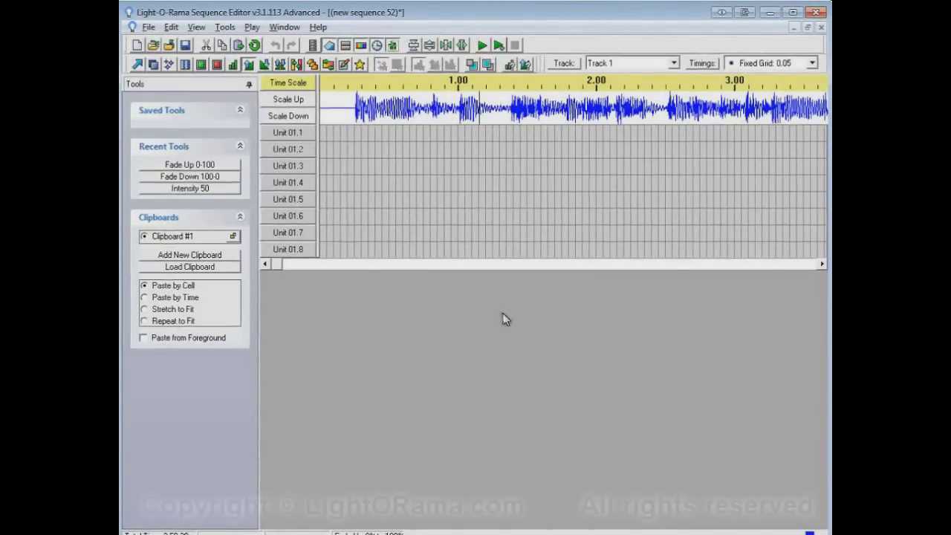
{"action": "left_click", "coordinate": [135, 66]}
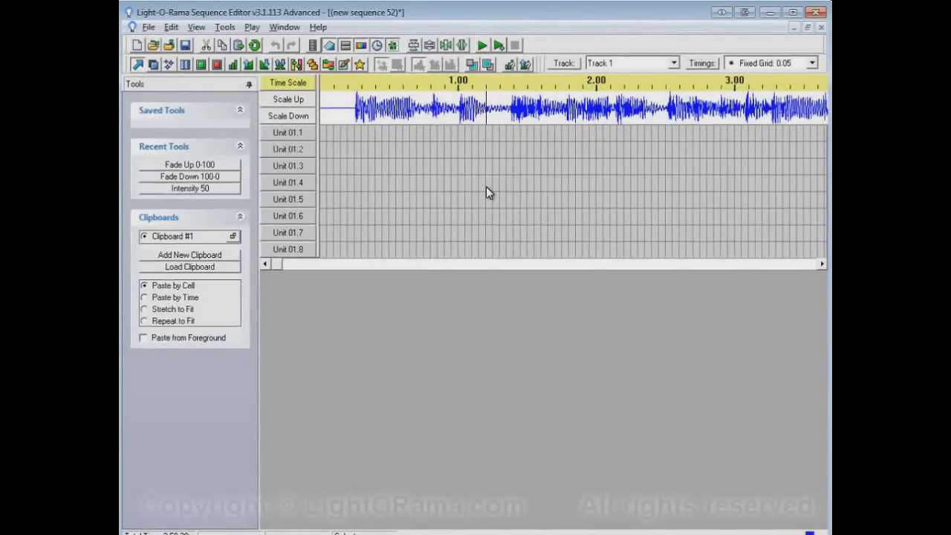
- Discard sequence 52 unsaved and load '05 - Daddy I'm Fine.mp3' into a new musical sequence
{"action": "mouse_move", "coordinate": [486, 186]}
{"action": "mouse_move", "coordinate": [508, 200]}
{"action": "left_click", "coordinate": [820, 27]}
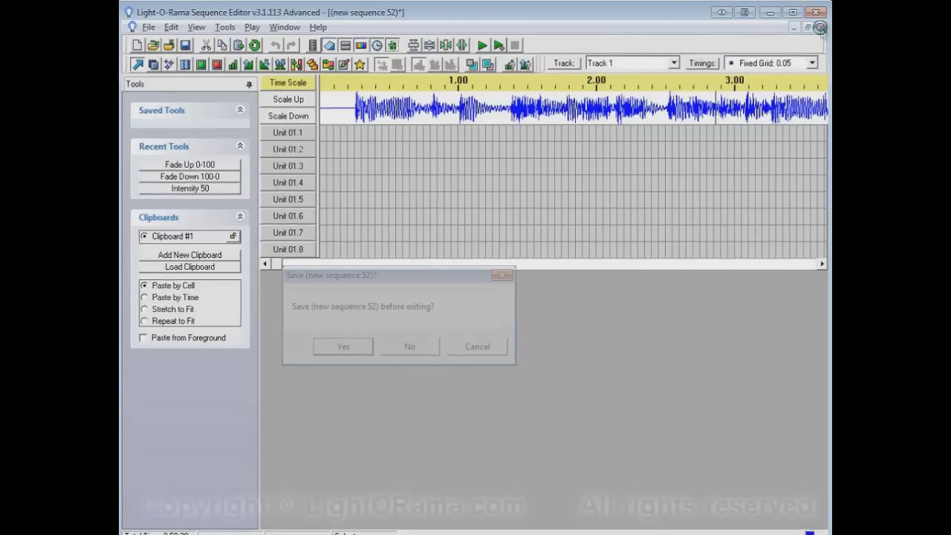
{"action": "left_click", "coordinate": [404, 344]}
{"action": "left_click", "coordinate": [136, 44]}
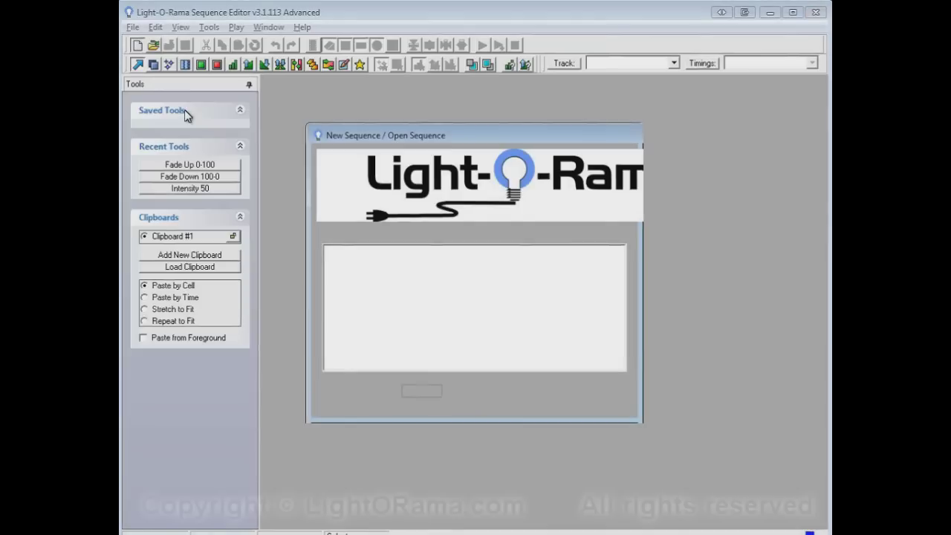
{"action": "left_click", "coordinate": [465, 448]}
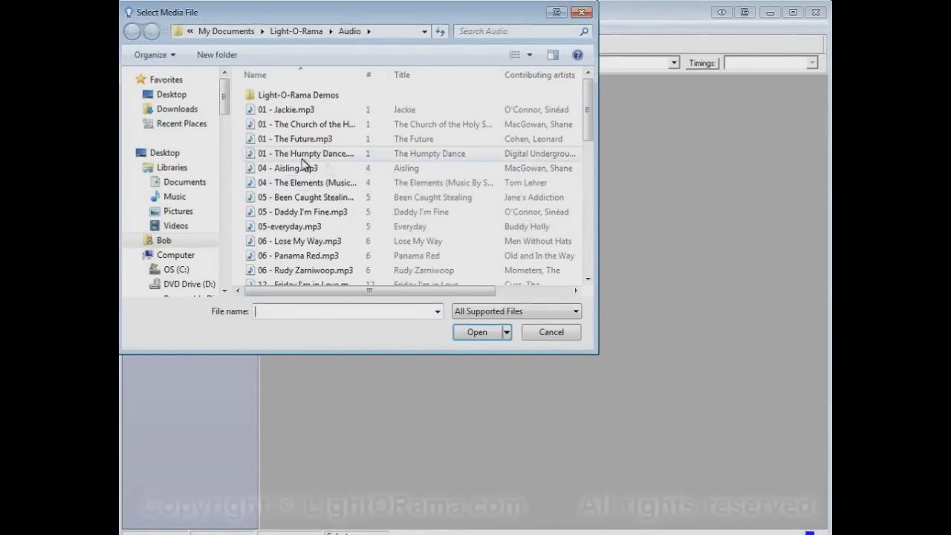
{"action": "left_click", "coordinate": [306, 212]}
{"action": "left_click", "coordinate": [479, 329]}
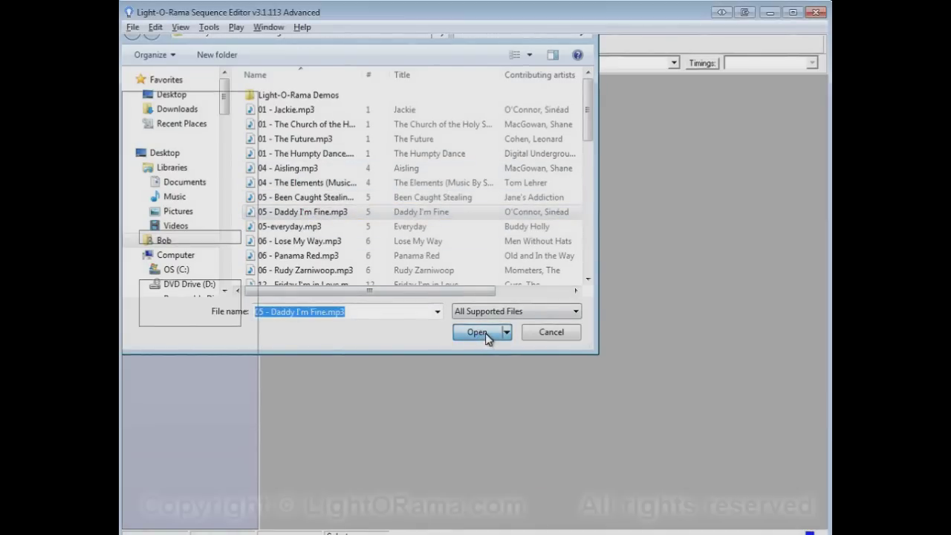
- Choose 'A tenth of a second' timing with 'Use a fixed timing grid' unchecked
{"action": "left_click", "coordinate": [489, 339]}
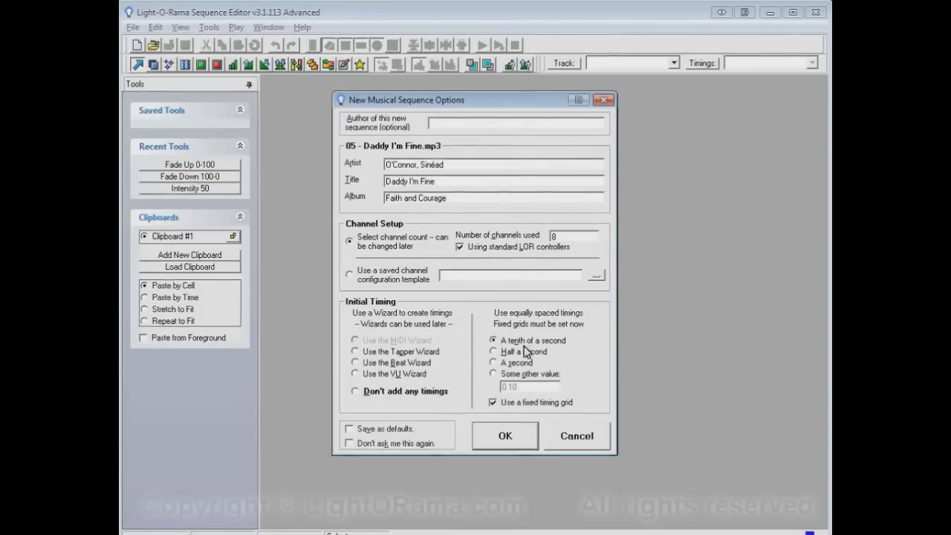
{"action": "left_click", "coordinate": [494, 403]}
{"action": "left_click", "coordinate": [512, 444]}
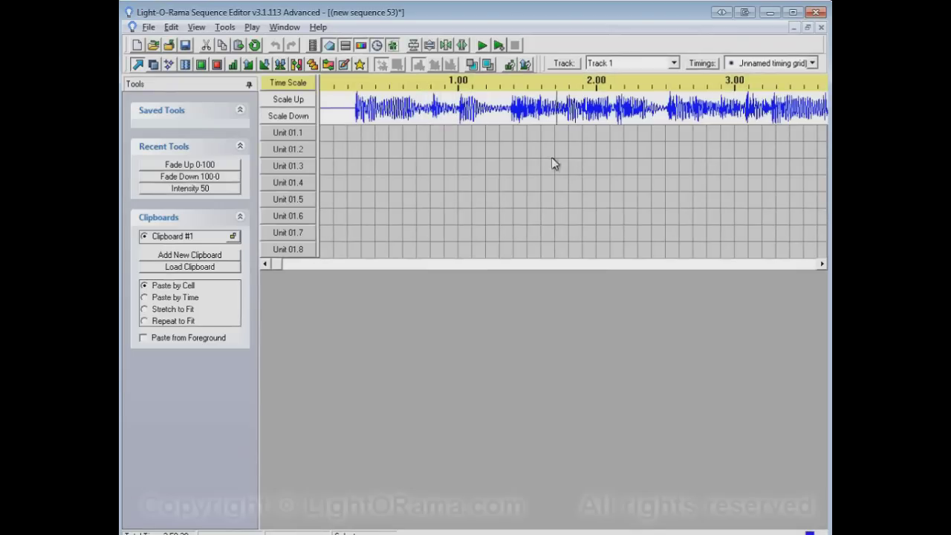
- Select a Unit 01.3 cell to inspect sequence 53's grid, then close the sequence
{"action": "left_click", "coordinate": [451, 169]}
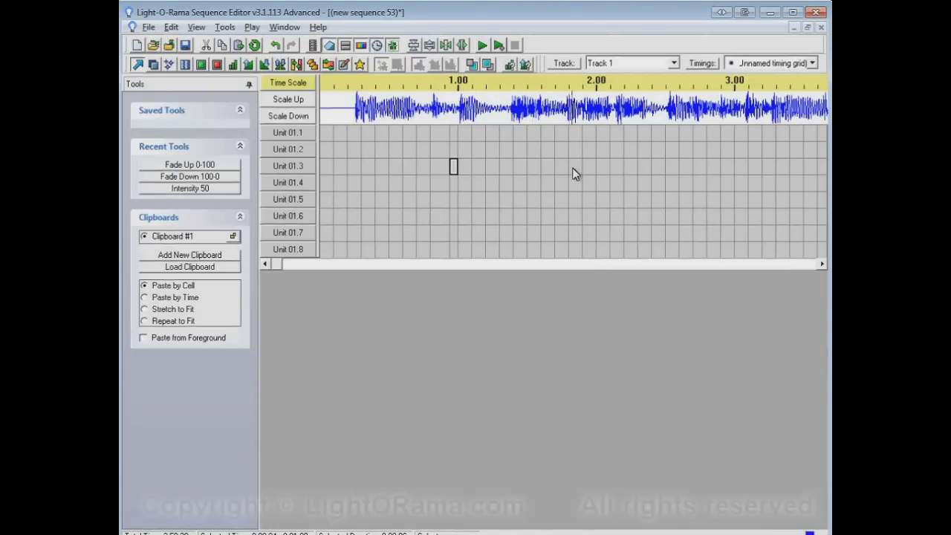
{"action": "left_click", "coordinate": [821, 28]}
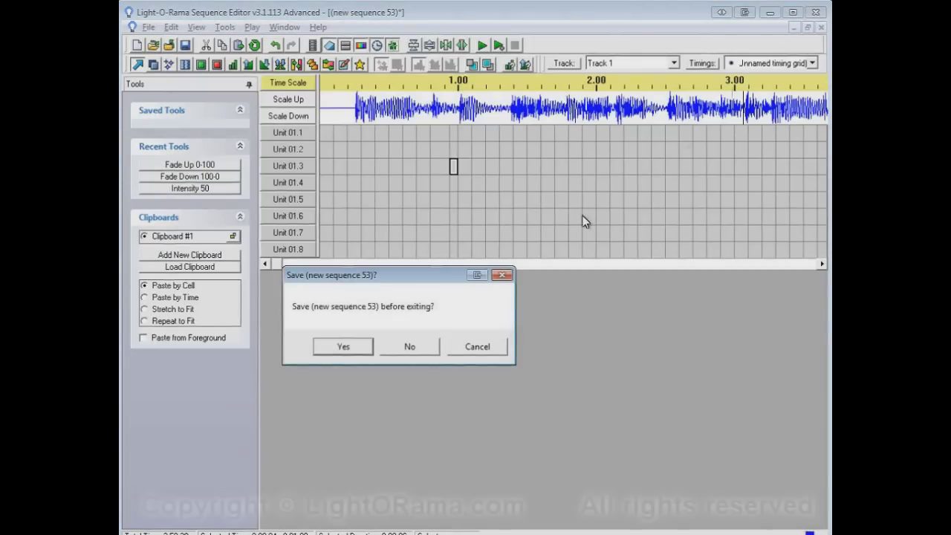
- Discard sequence 53, then use File > New to build a Daddy I'm Fine sequence with 'Don't add any timings'
{"action": "left_click", "coordinate": [410, 347]}
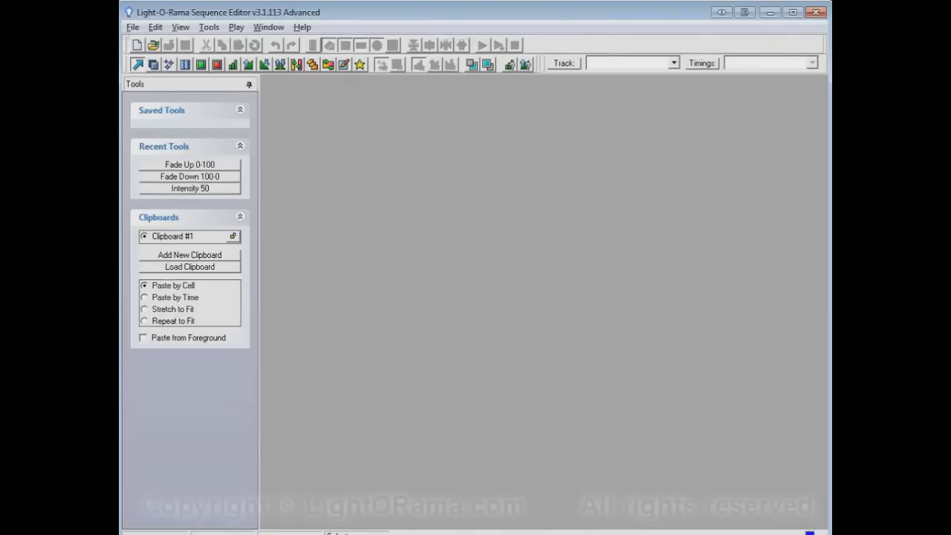
{"action": "left_click", "coordinate": [132, 27]}
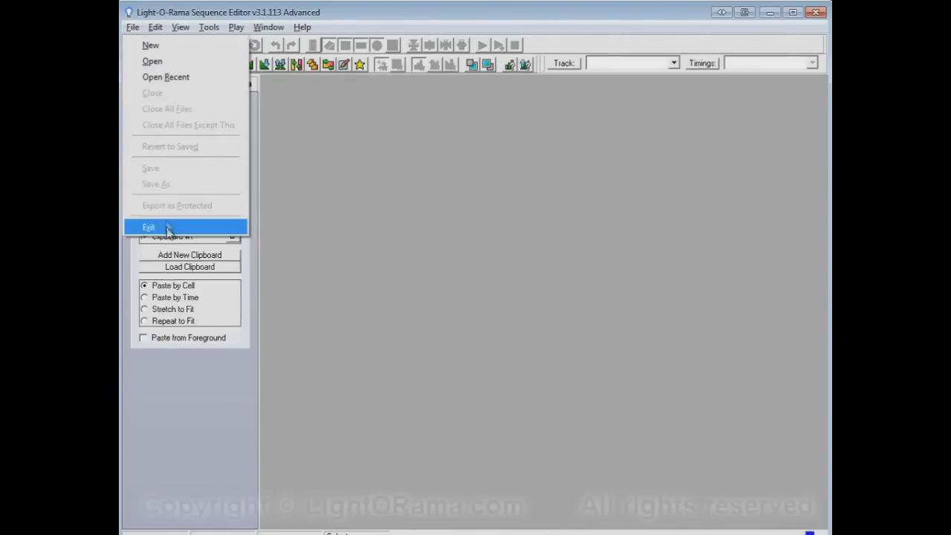
{"action": "left_click", "coordinate": [200, 46]}
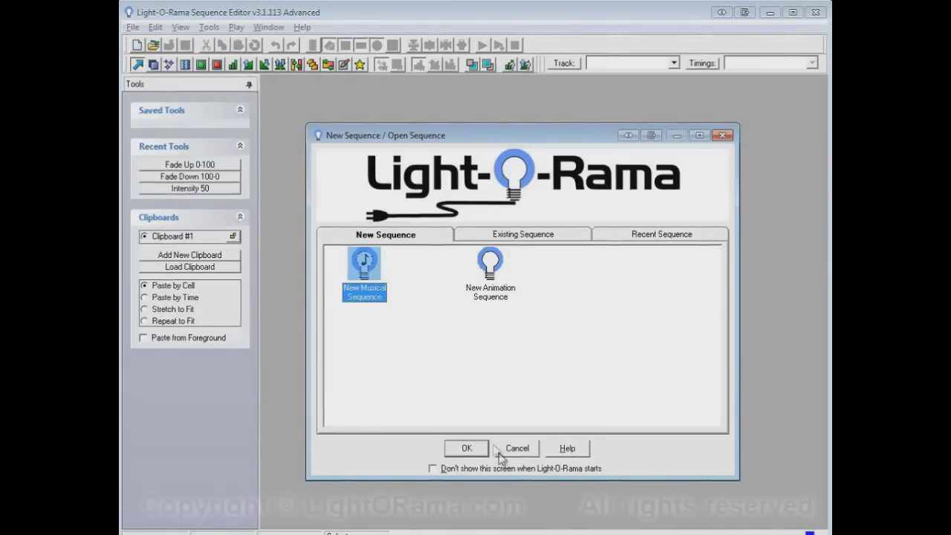
{"action": "left_click", "coordinate": [465, 448]}
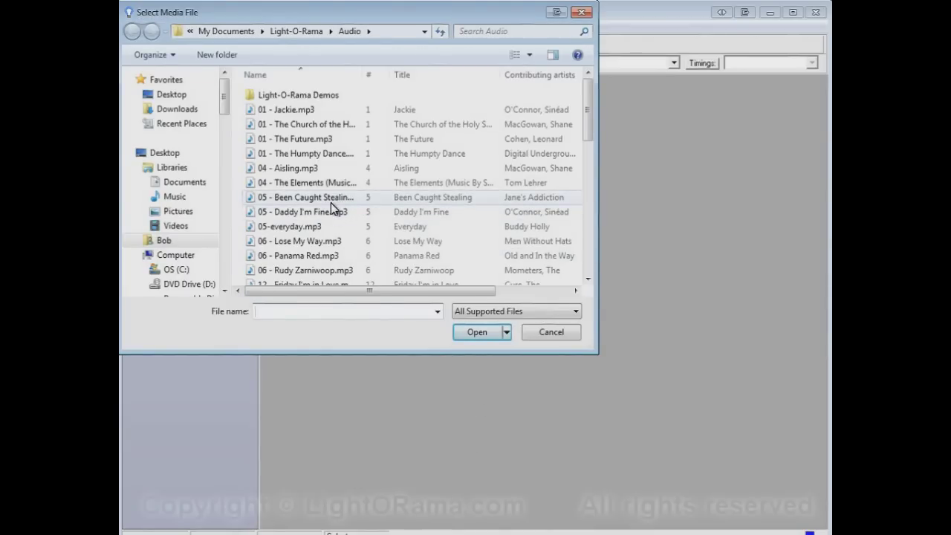
{"action": "left_click", "coordinate": [331, 211]}
{"action": "left_click", "coordinate": [477, 336]}
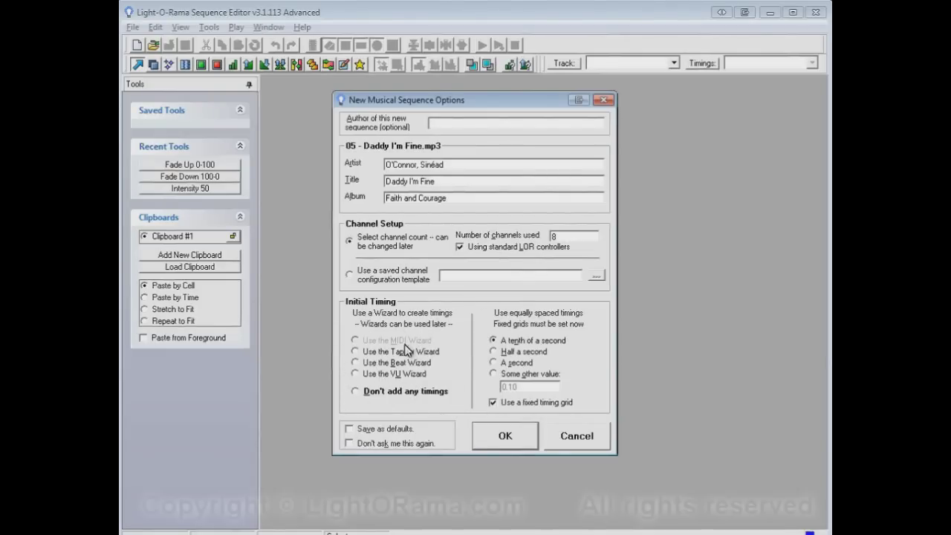
{"action": "left_click", "coordinate": [388, 394]}
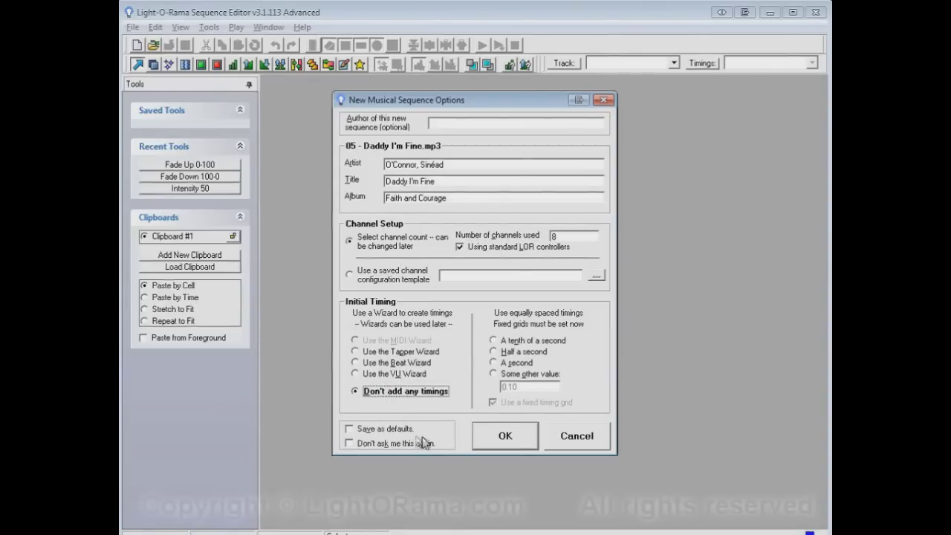
{"action": "left_click", "coordinate": [501, 438]}
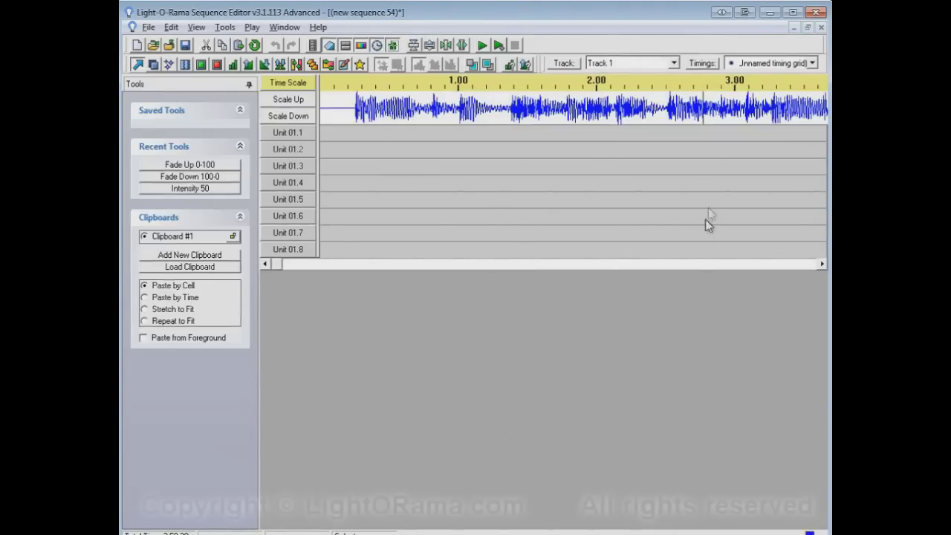
- Insert a timing mark at 0:01.75 from the Unit 01.3 row's context menu
{"action": "right_click", "coordinate": [562, 167]}
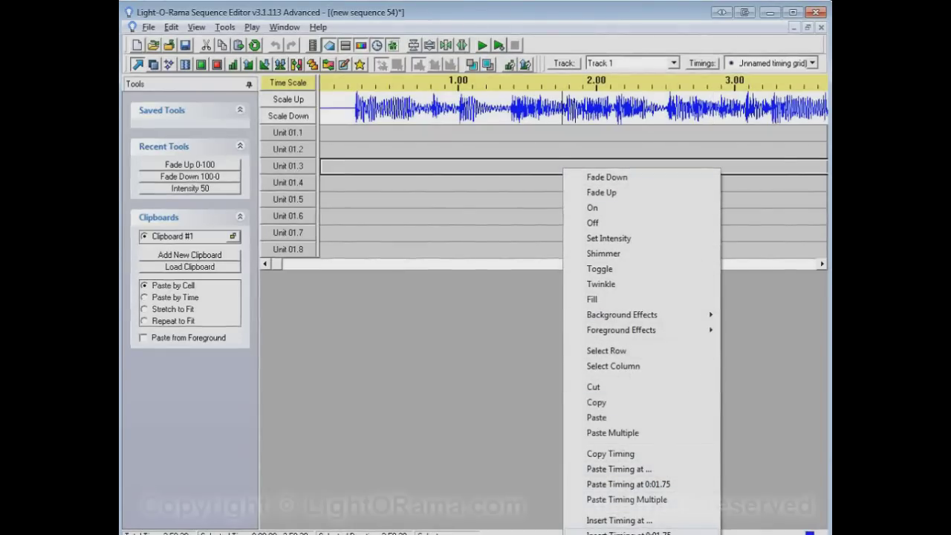
{"action": "left_click", "coordinate": [612, 531]}
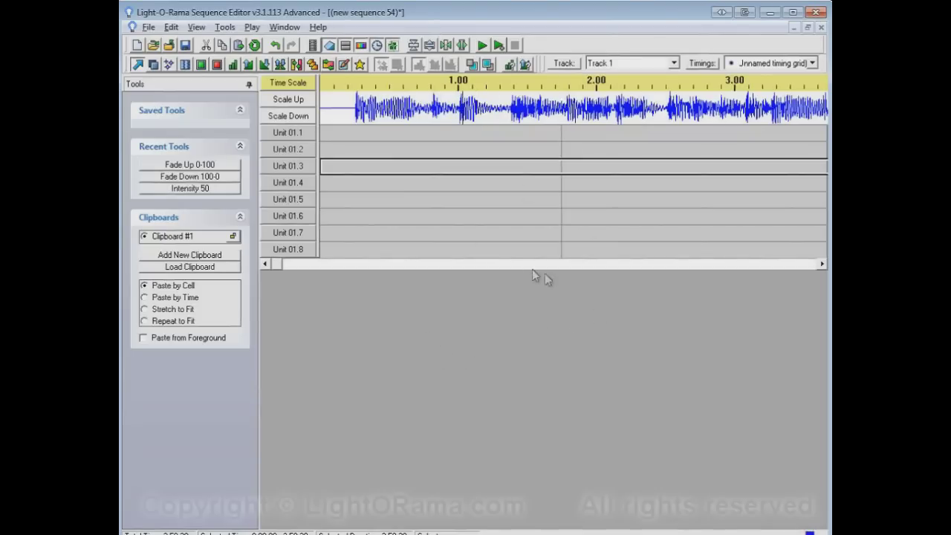
- Discard sequence 54 unsaved and start a new musical sequence on 05 - Daddy I'm Fine.mp3
{"action": "left_click", "coordinate": [821, 29]}
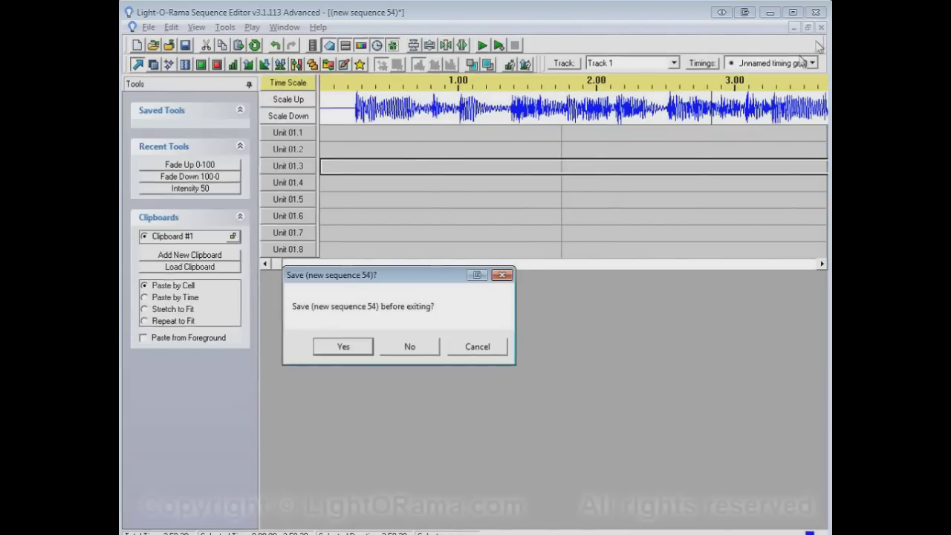
{"action": "left_click", "coordinate": [421, 352]}
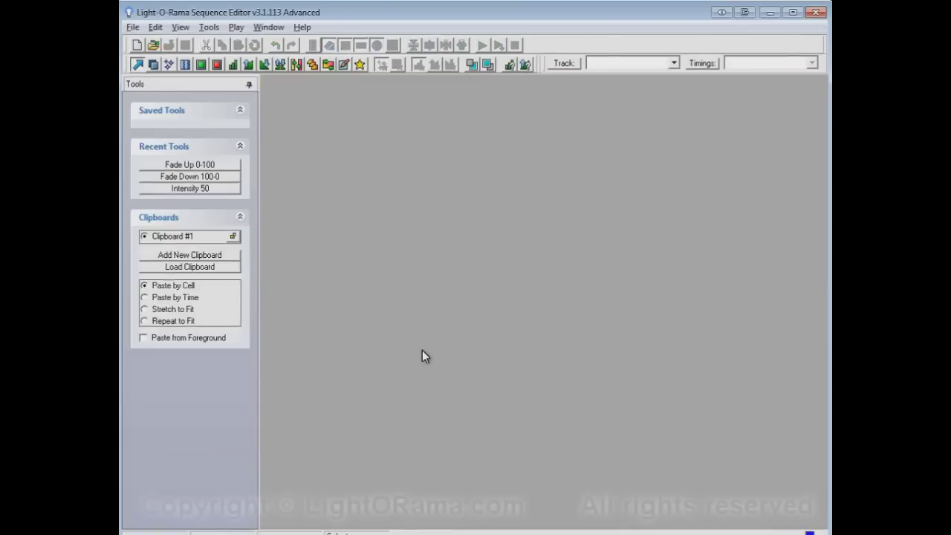
{"action": "left_click", "coordinate": [138, 44]}
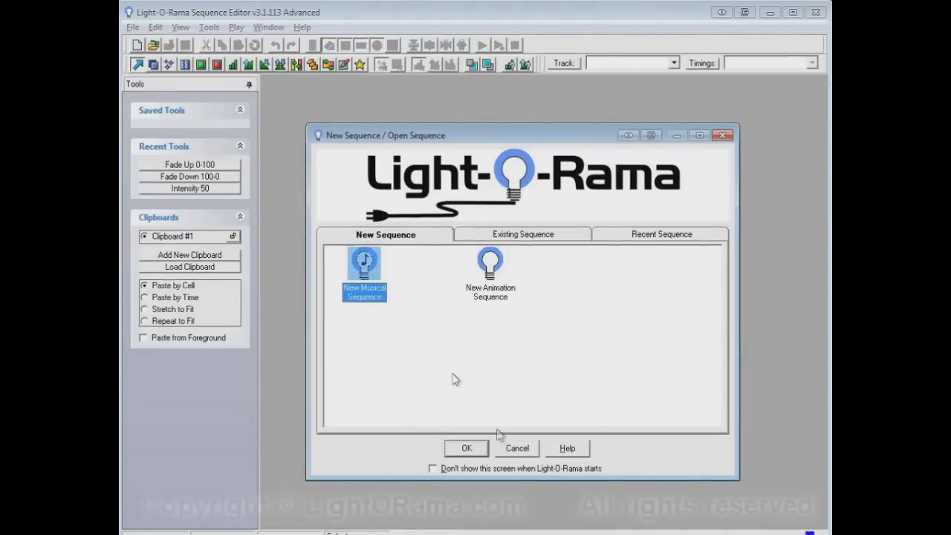
{"action": "left_click", "coordinate": [465, 447]}
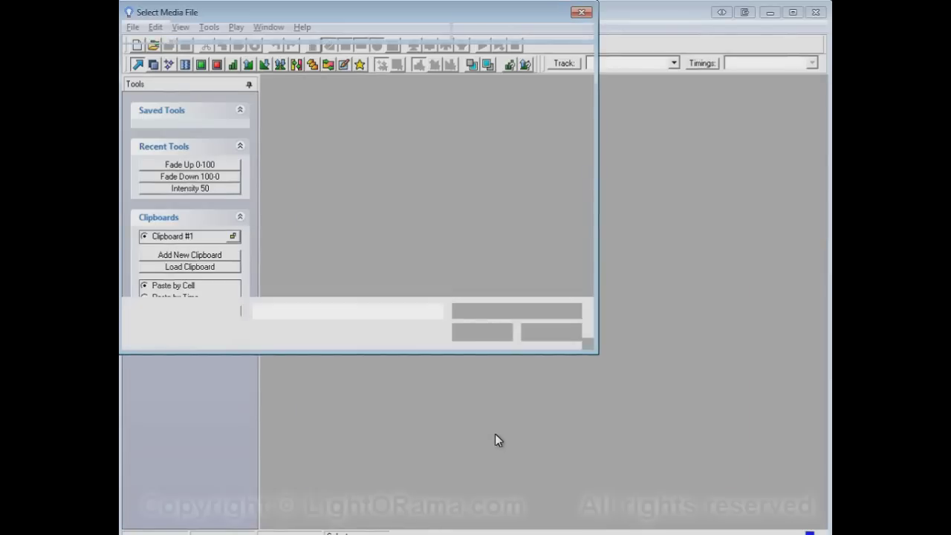
{"action": "left_click", "coordinate": [339, 212]}
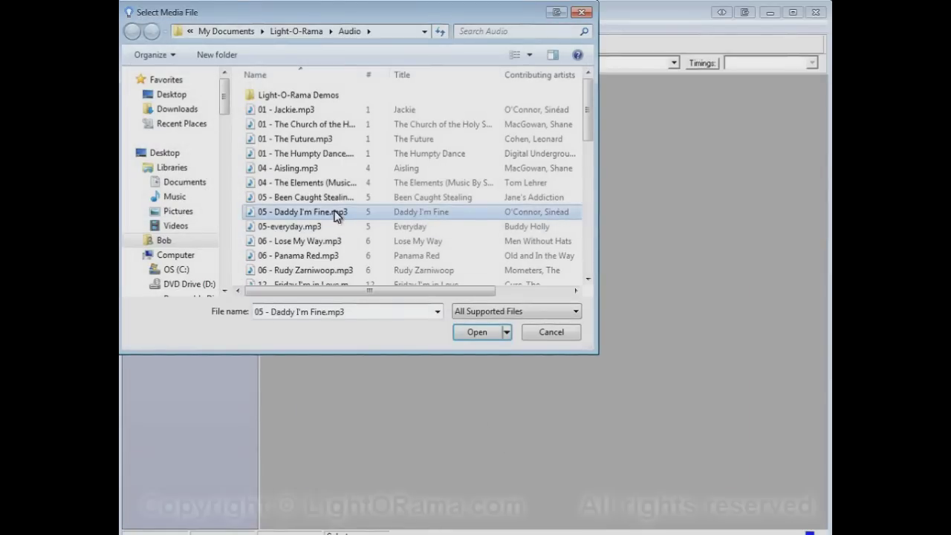
{"action": "left_click", "coordinate": [475, 332]}
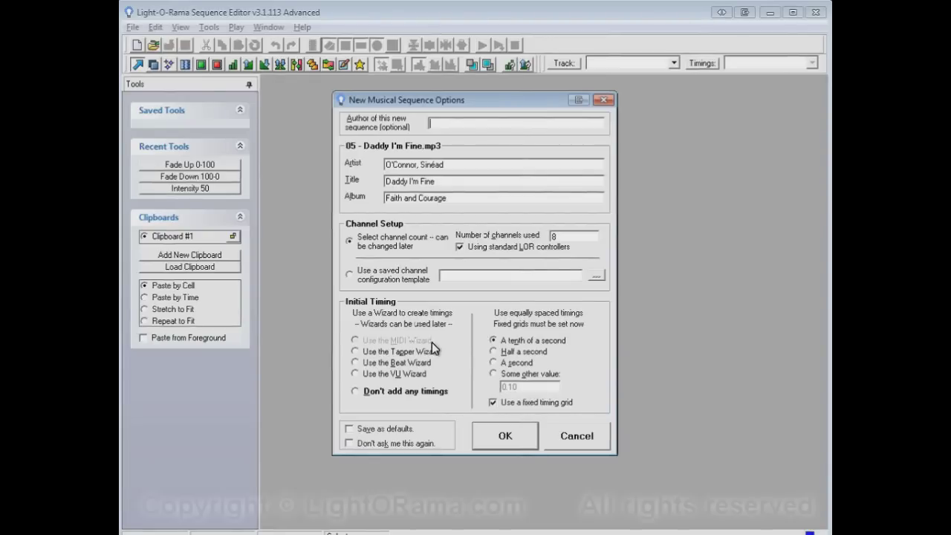
- Create the sequence with Tapper Wizard timing and start the song's tapping countdown
{"action": "left_click", "coordinate": [408, 353]}
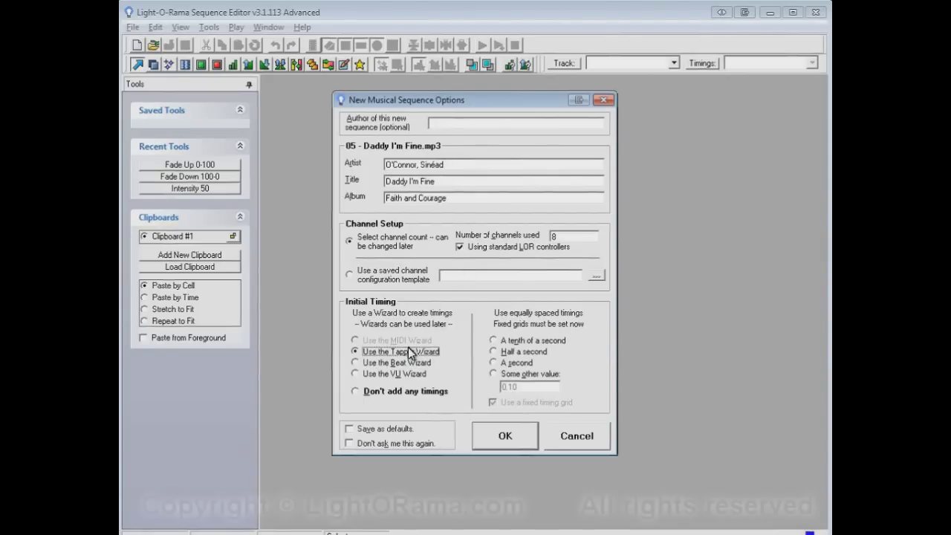
{"action": "left_click", "coordinate": [502, 436]}
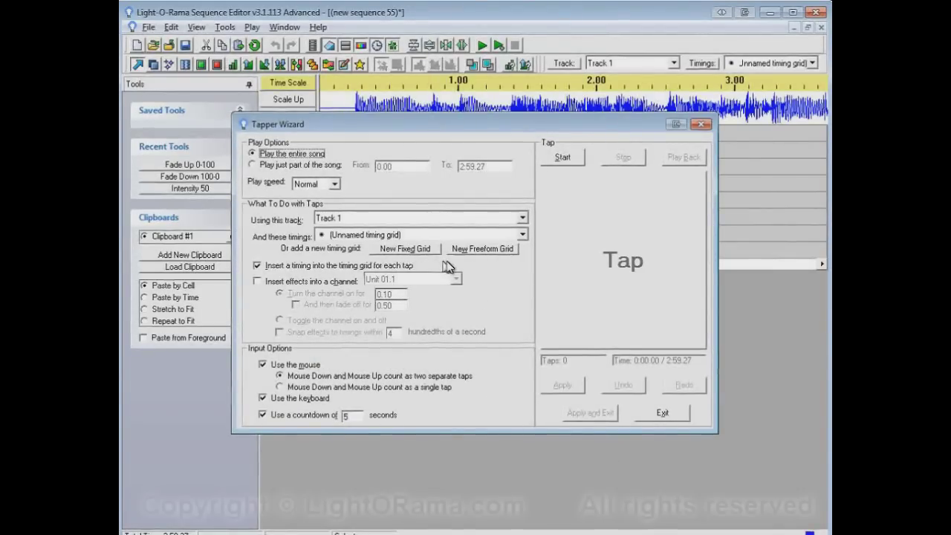
{"action": "left_click", "coordinate": [562, 159]}
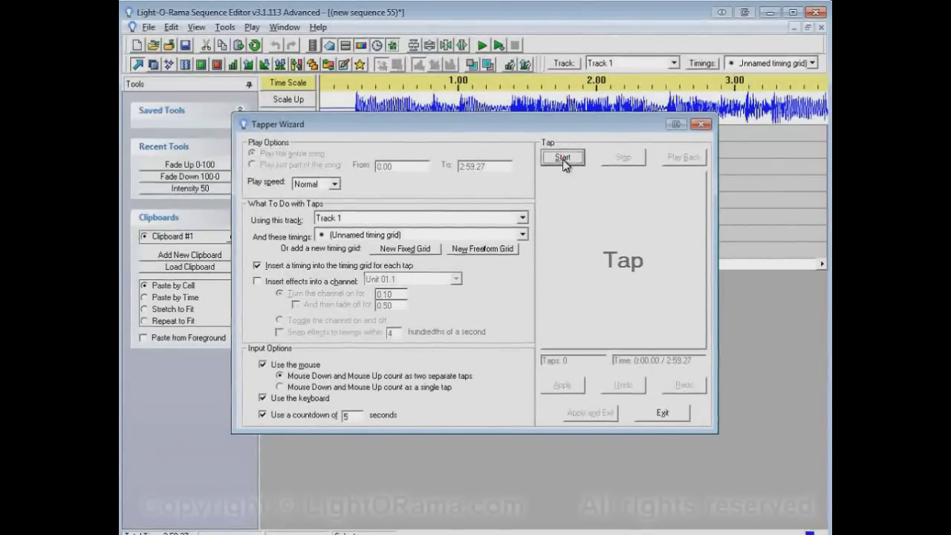
- Tap timings along with the beat, then stop and apply them to the grid
{"action": "left_click", "coordinate": [582, 236]}
{"action": "left_click", "coordinate": [582, 236]}
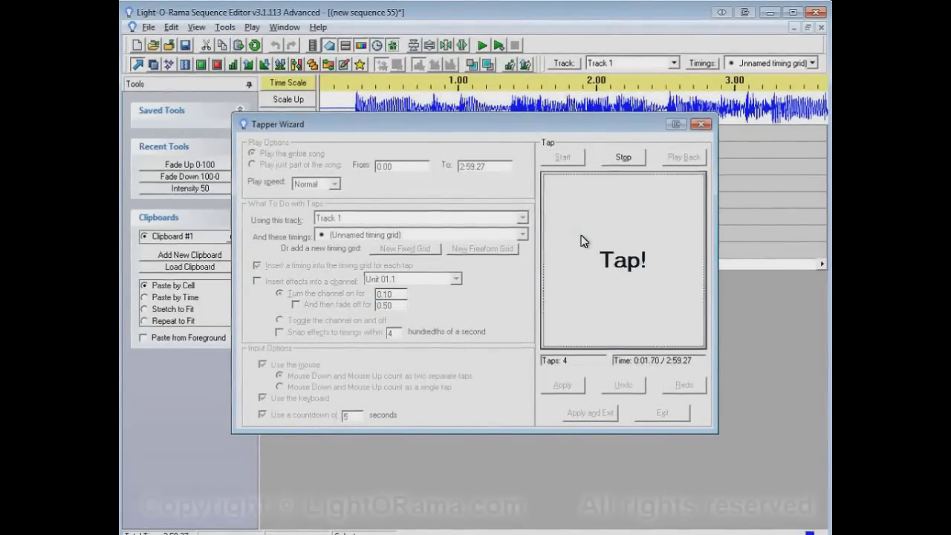
{"action": "left_click", "coordinate": [582, 236]}
{"action": "left_click", "coordinate": [632, 157]}
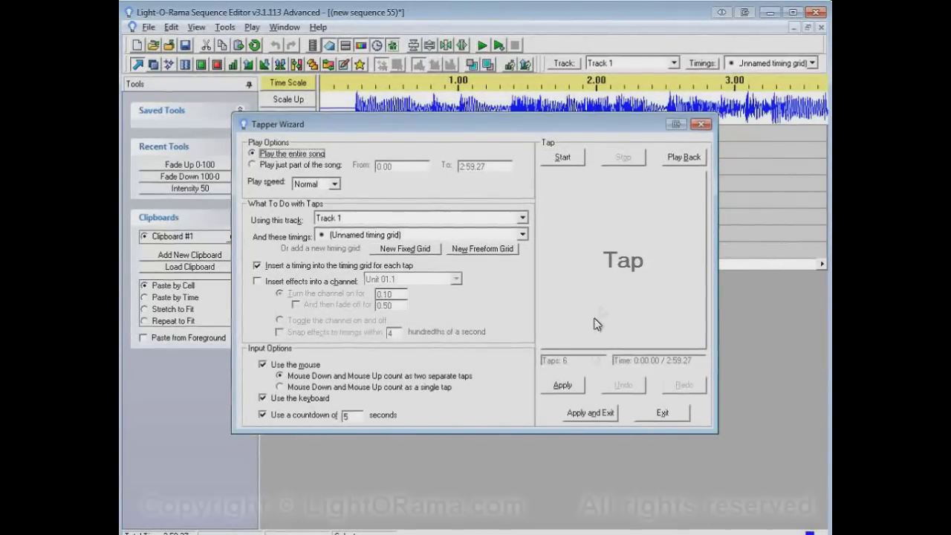
{"action": "left_click", "coordinate": [594, 412]}
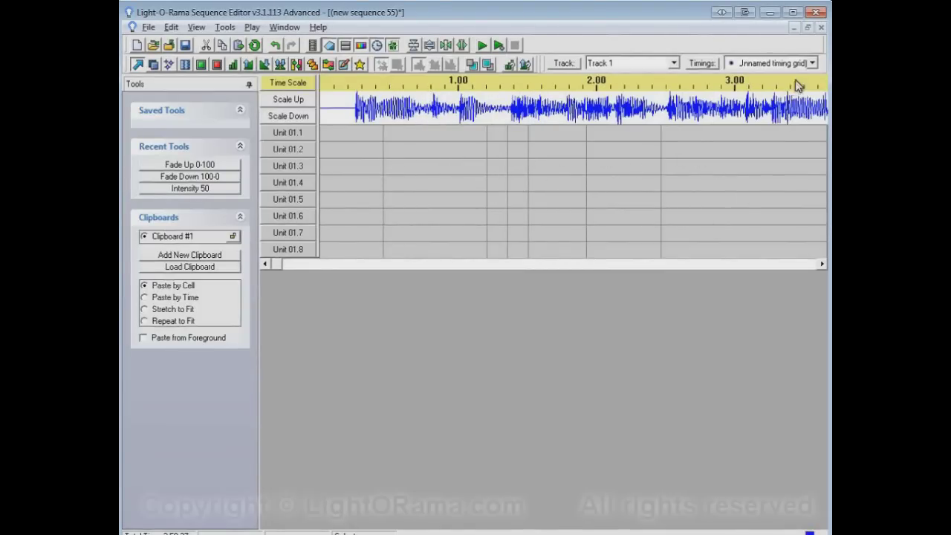
- Discard sequence 55 unsaved and start a new musical sequence on 05 - Daddy I'm Fine.mp3
{"action": "left_click", "coordinate": [820, 28]}
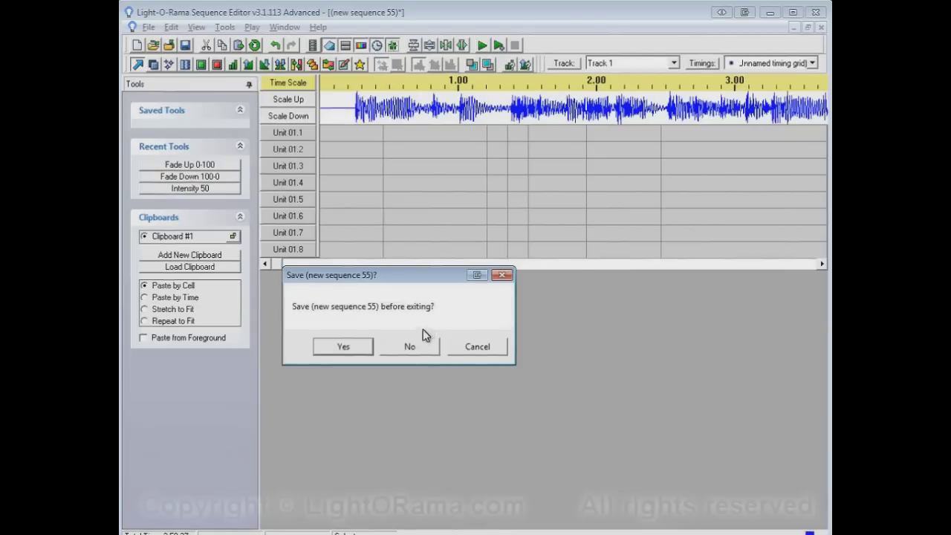
{"action": "left_click", "coordinate": [410, 347]}
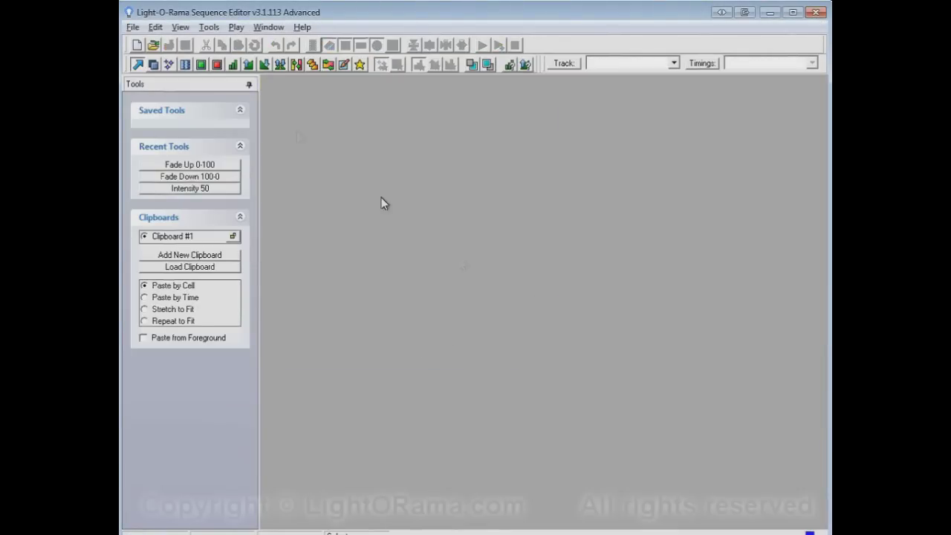
{"action": "left_click", "coordinate": [138, 47]}
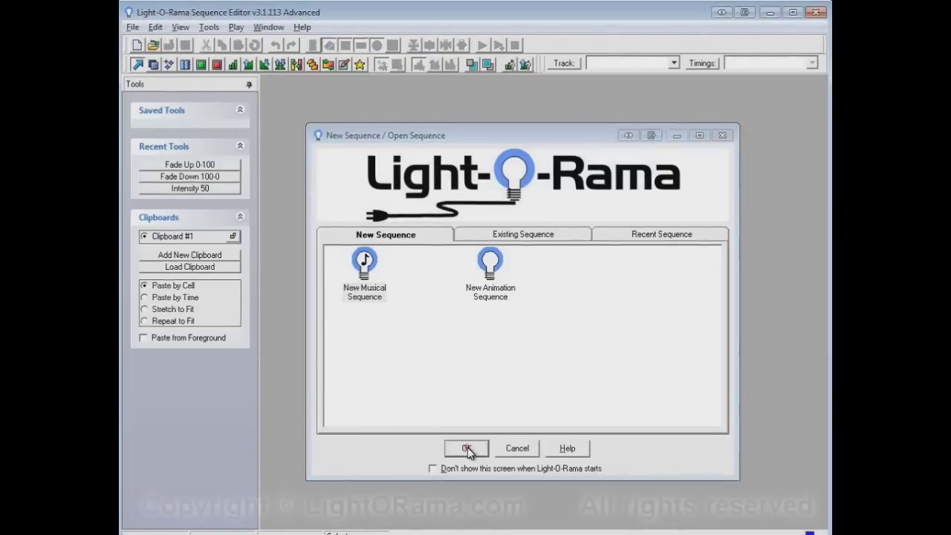
{"action": "left_click", "coordinate": [466, 448]}
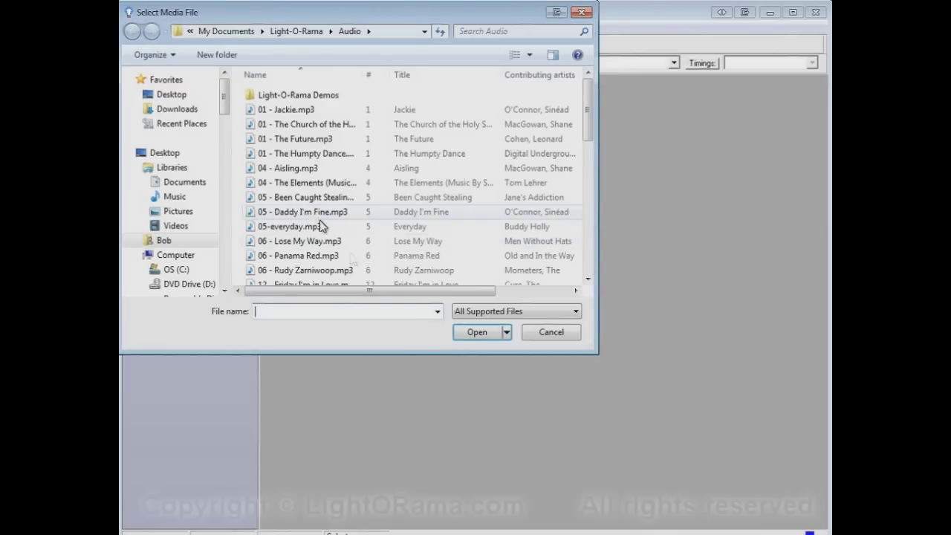
{"action": "left_click", "coordinate": [309, 214]}
{"action": "left_click", "coordinate": [476, 333]}
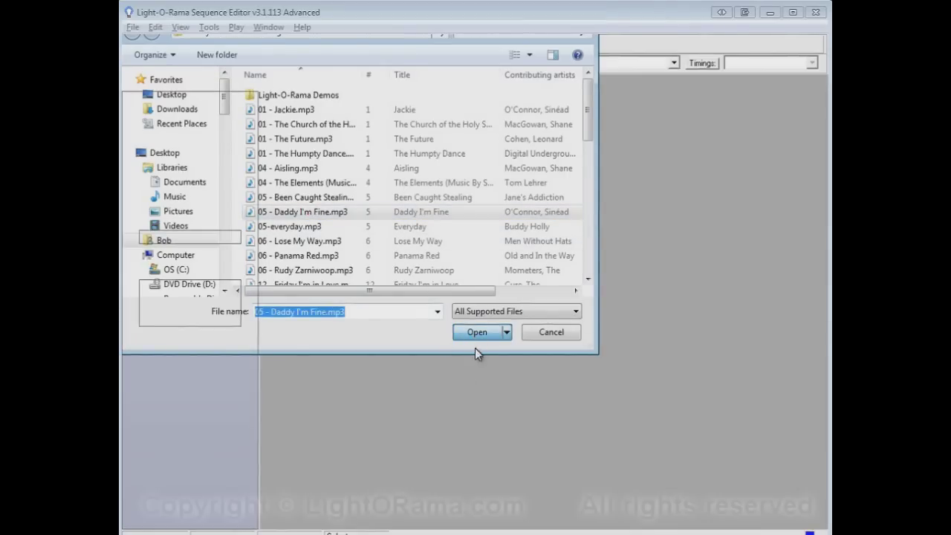
- Apply Beat Wizard timings of 158 BPM to sequence 56, then close it
{"action": "left_click", "coordinate": [396, 362]}
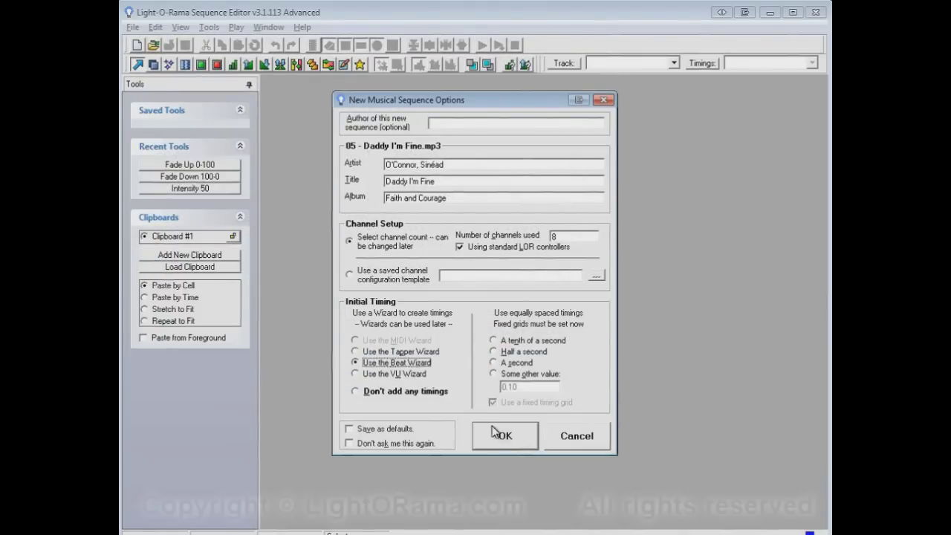
{"action": "left_click", "coordinate": [497, 435]}
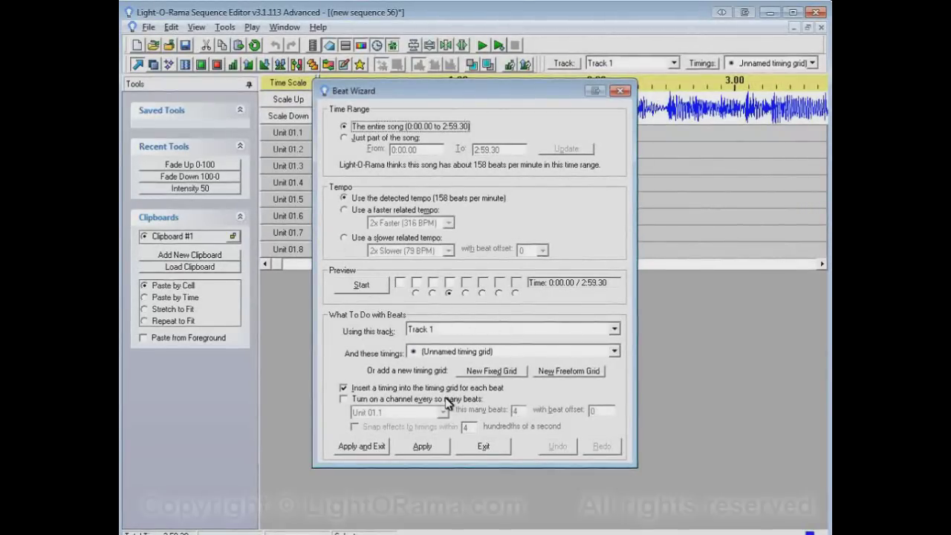
{"action": "left_click", "coordinate": [369, 447]}
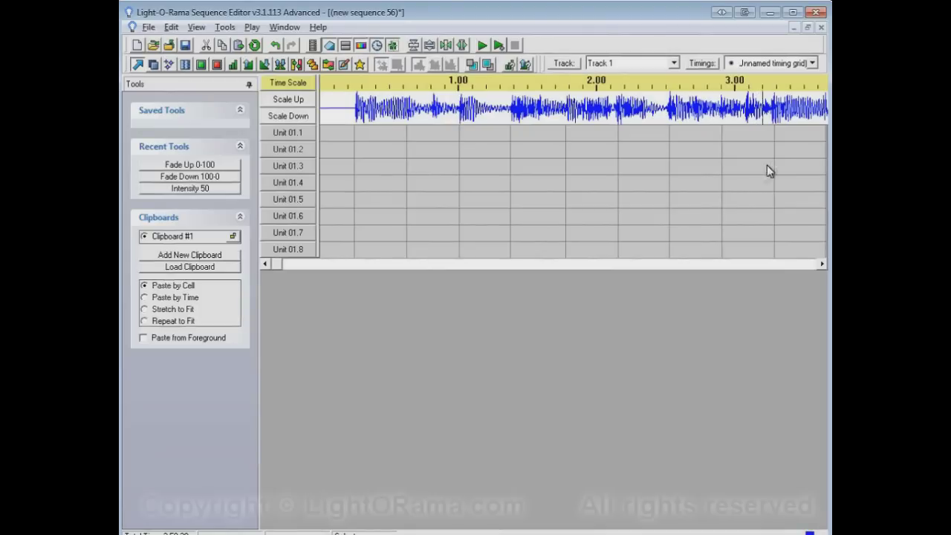
{"action": "left_click", "coordinate": [821, 28]}
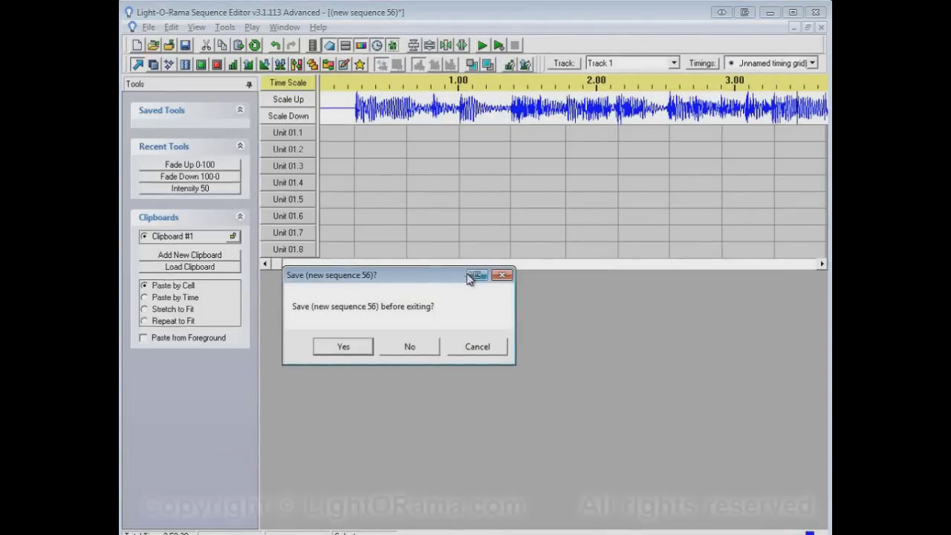
- Discard sequence 56 unsaved and start a new musical sequence on 05 - Daddy I'm Fine.mp3
{"action": "left_click", "coordinate": [416, 347]}
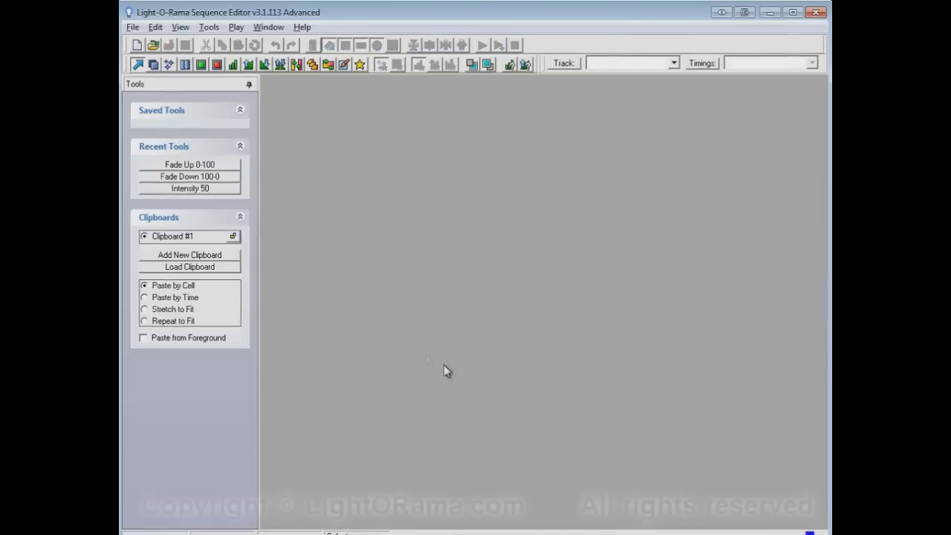
{"action": "left_click", "coordinate": [136, 44]}
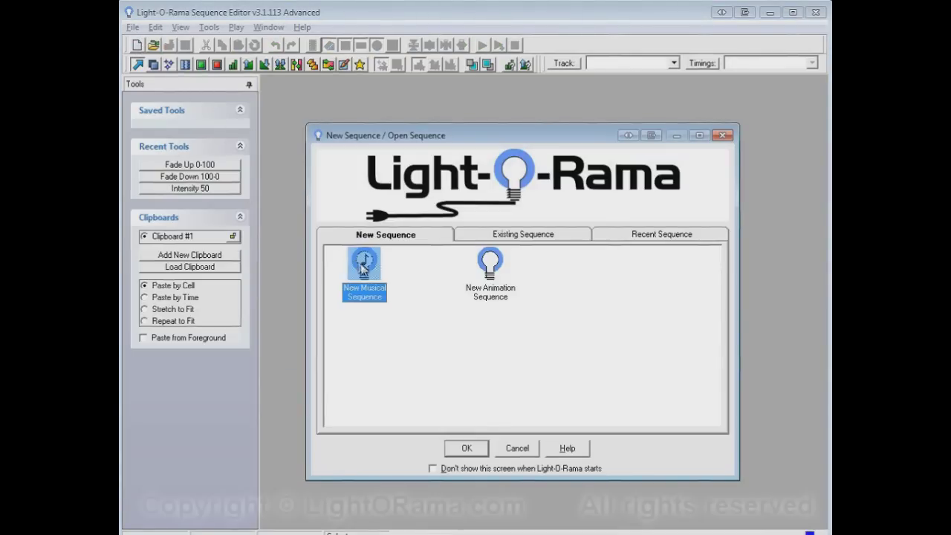
{"action": "left_click", "coordinate": [465, 448]}
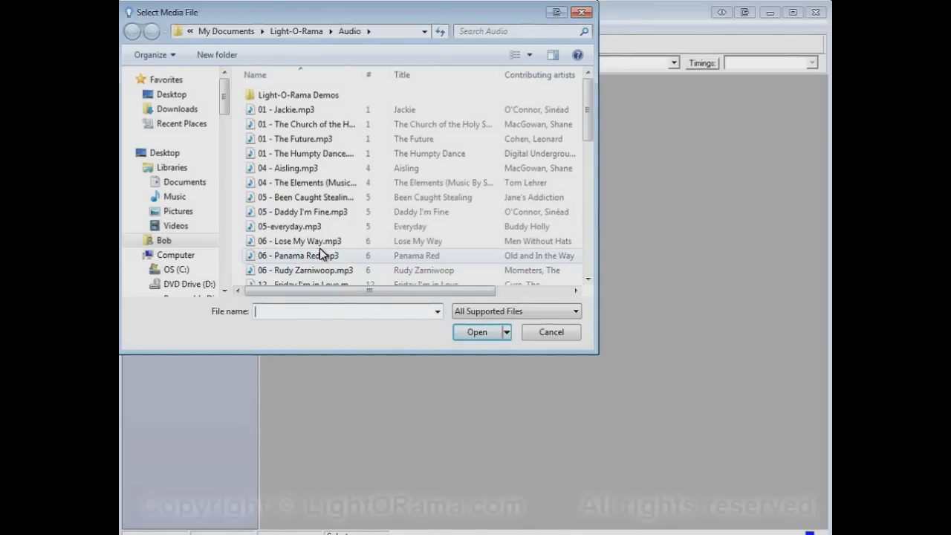
{"action": "left_click", "coordinate": [321, 212]}
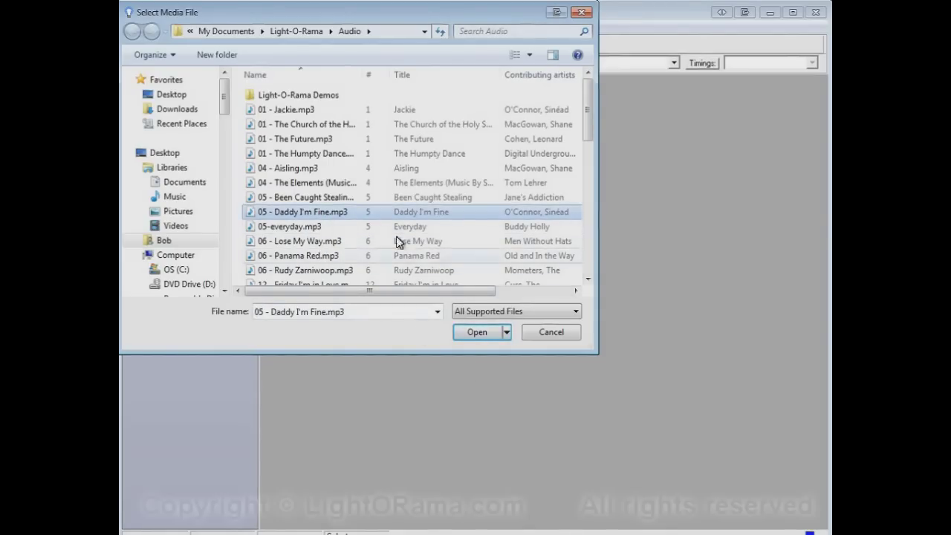
{"action": "left_click", "coordinate": [476, 334]}
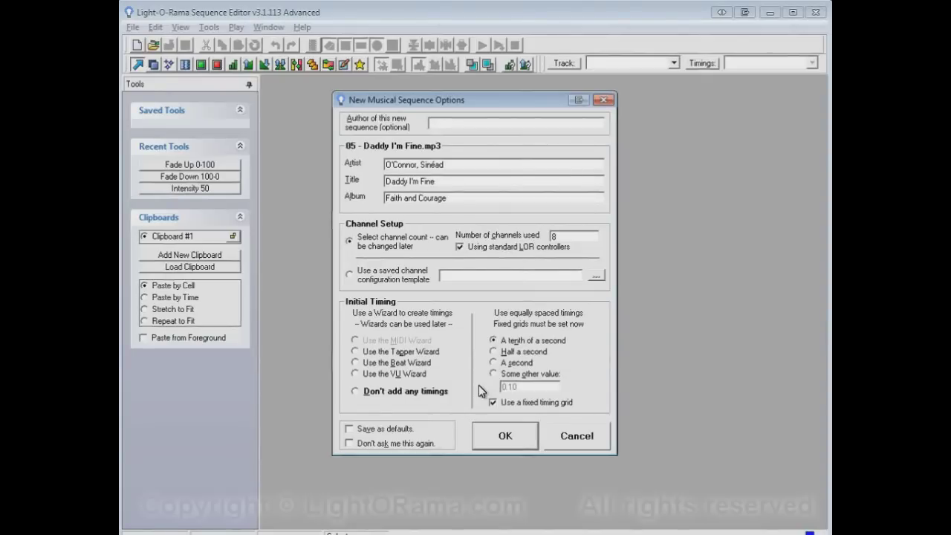
- Create sequence 57 with VU Wizard peak timings applied to its channels
{"action": "left_click", "coordinate": [412, 374]}
{"action": "left_click", "coordinate": [499, 438]}
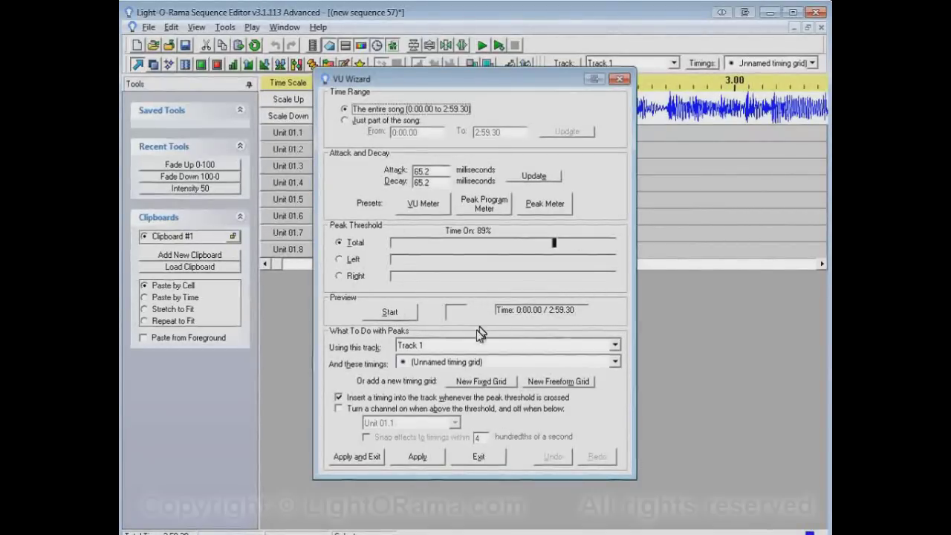
{"action": "left_click", "coordinate": [357, 456]}
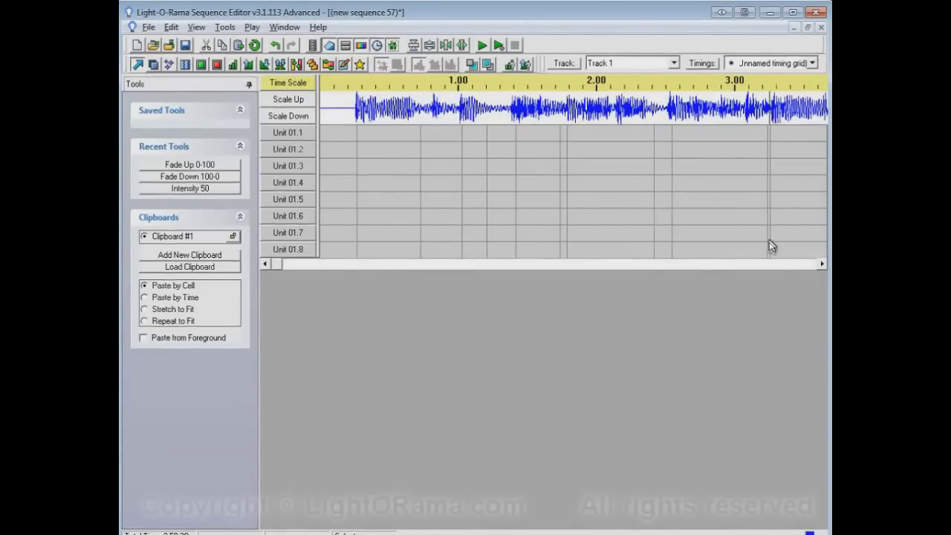
- Discard sequence 57 unsaved and start a new musical sequence from File > New
{"action": "left_click", "coordinate": [821, 28]}
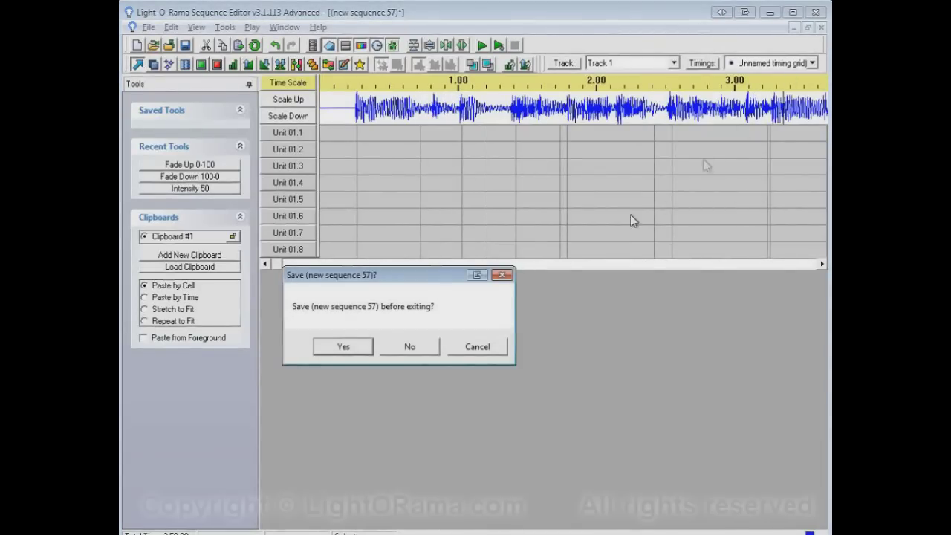
{"action": "left_click", "coordinate": [428, 346]}
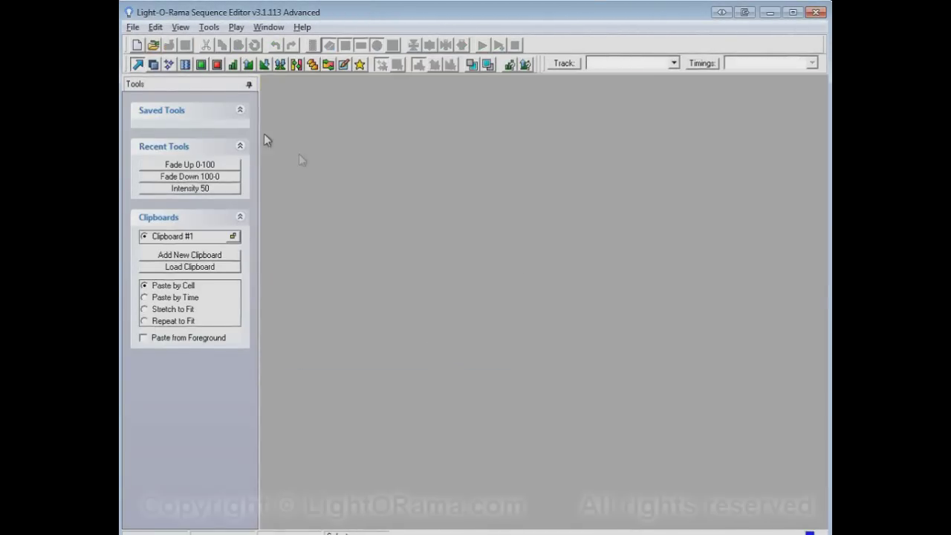
{"action": "left_click", "coordinate": [136, 33]}
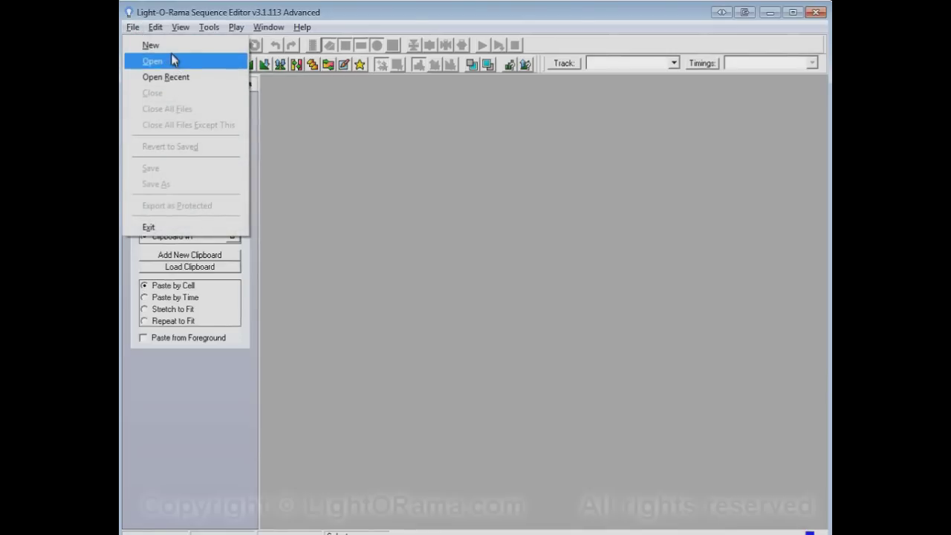
{"action": "left_click", "coordinate": [175, 45]}
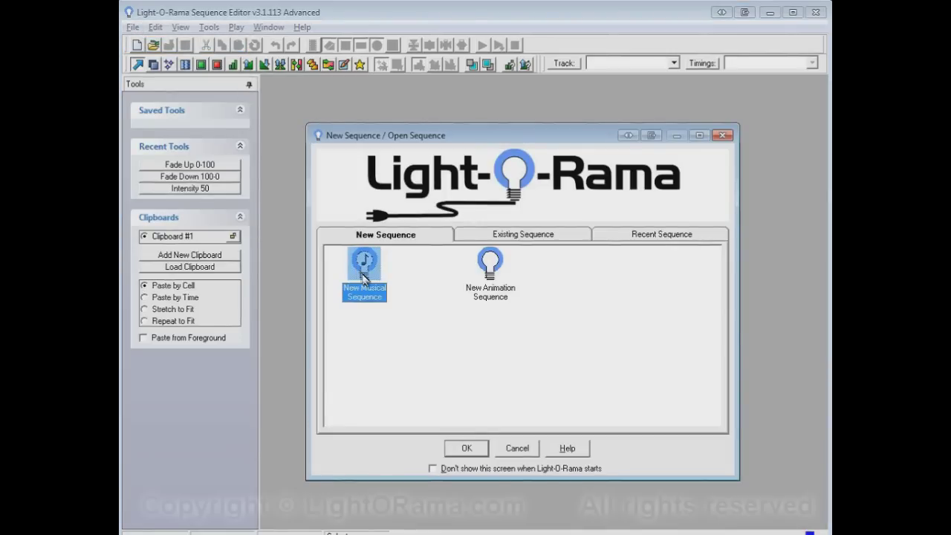
{"action": "left_click", "coordinate": [468, 452]}
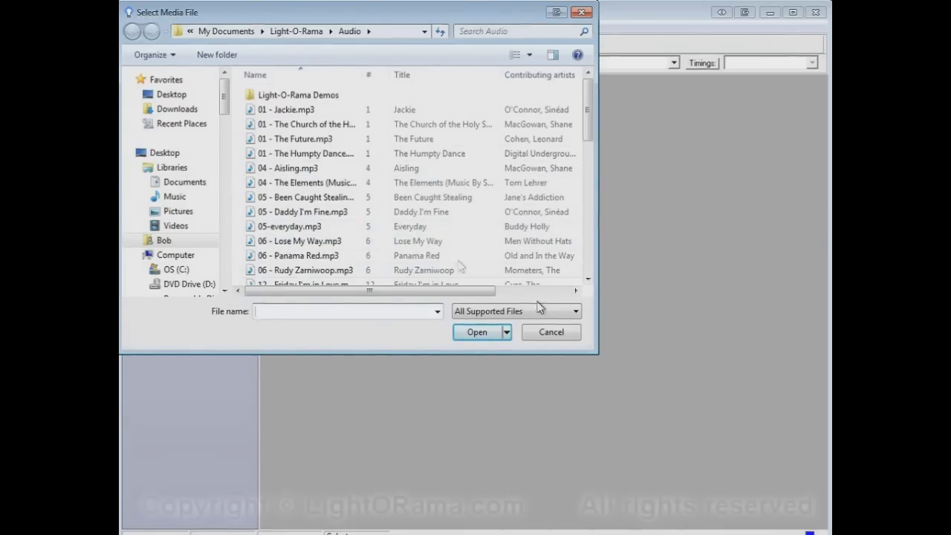
- Filter to MIDI files, load MeanMrMustard.mid, and choose MIDI Wizard timing
{"action": "left_click", "coordinate": [575, 312]}
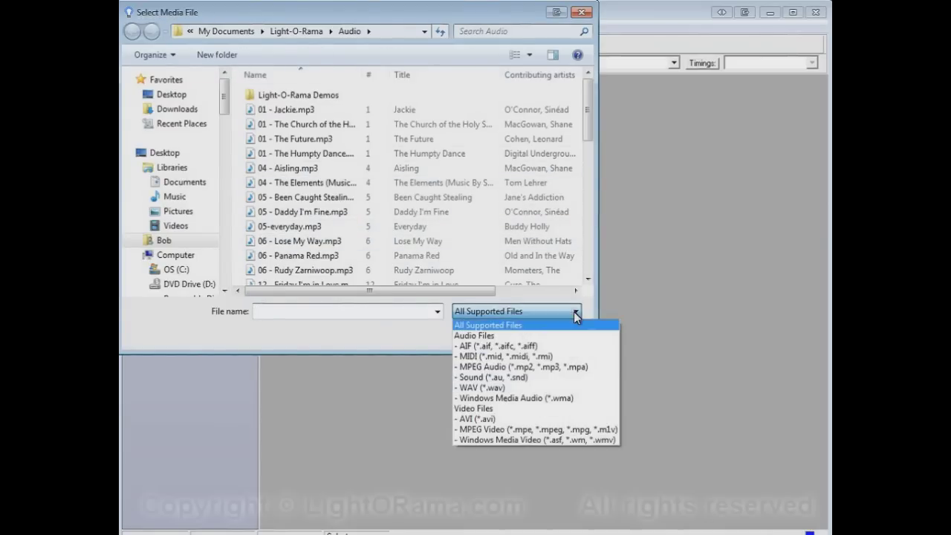
{"action": "left_click", "coordinate": [536, 356]}
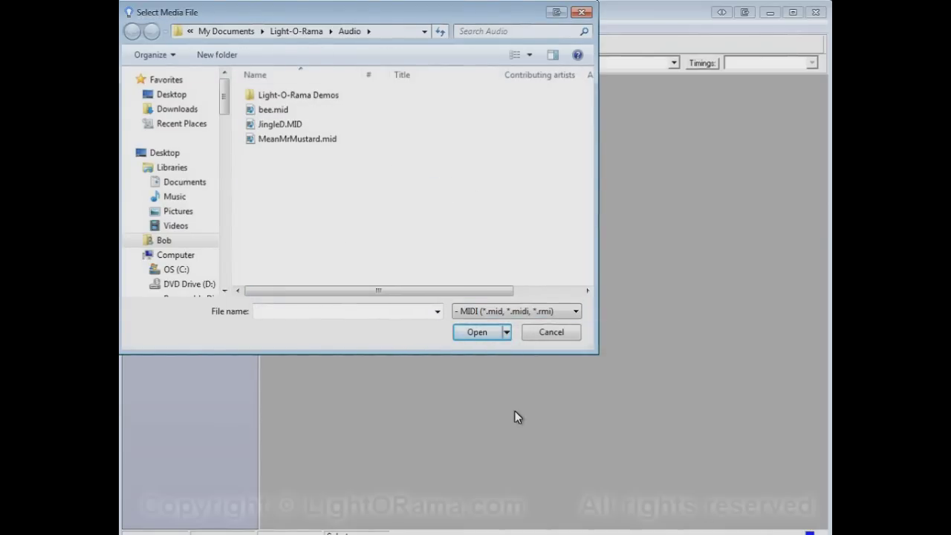
{"action": "left_click", "coordinate": [321, 142]}
{"action": "left_click", "coordinate": [479, 336]}
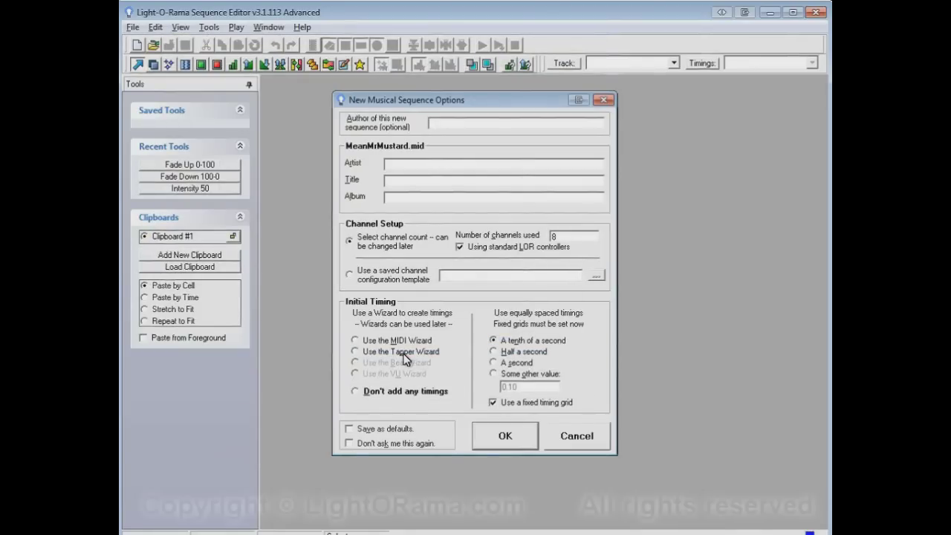
{"action": "left_click", "coordinate": [400, 339]}
- Confirm sequence 58 and record Tenor Saxophone individual notes across 11 channels
{"action": "left_click", "coordinate": [516, 440]}
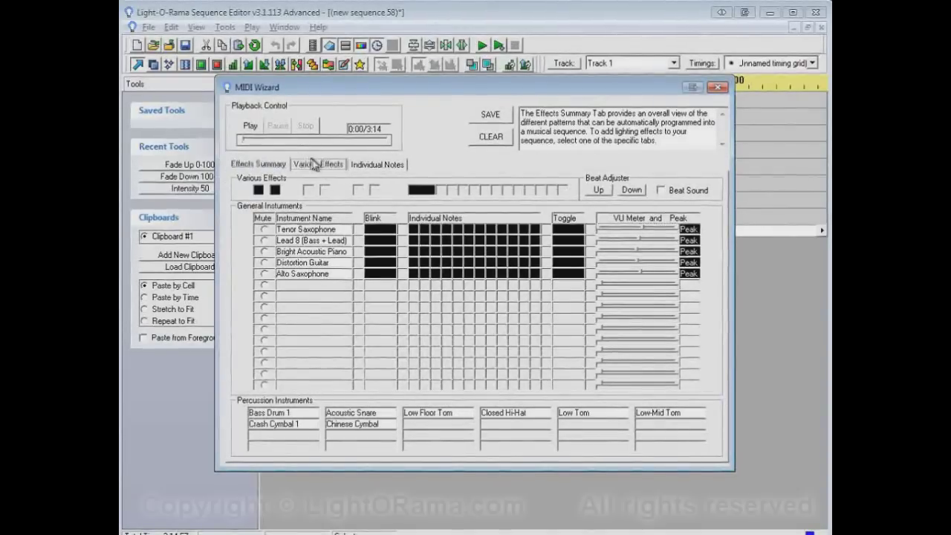
{"action": "left_click", "coordinate": [319, 163]}
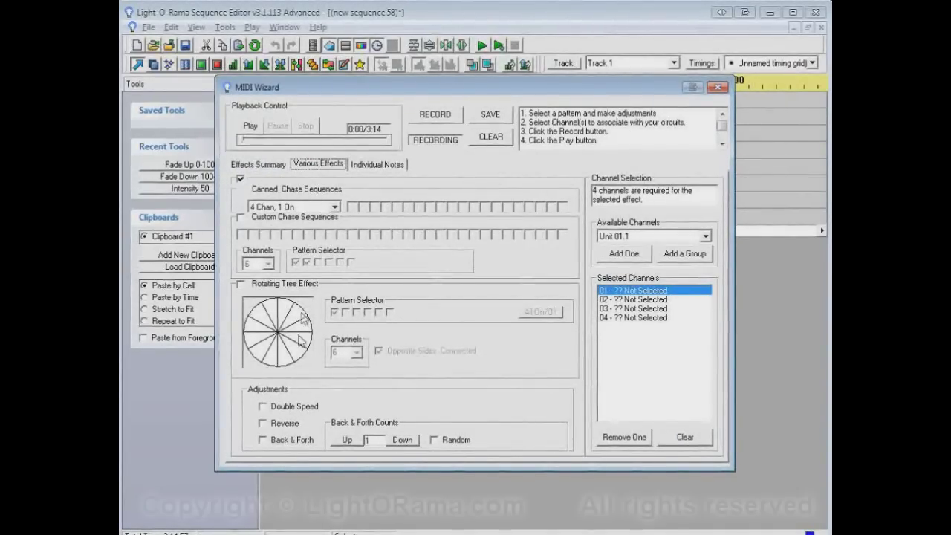
{"action": "left_click", "coordinate": [390, 165]}
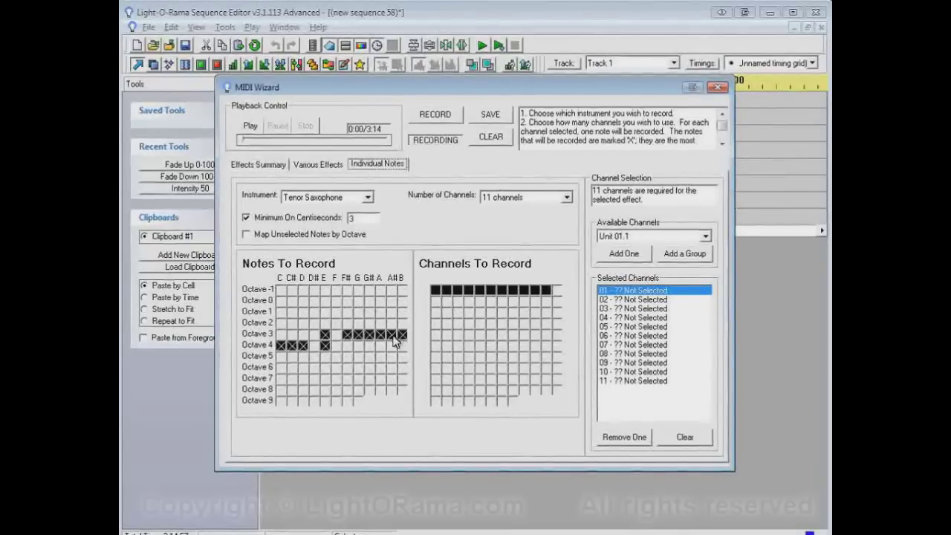
{"action": "left_click", "coordinate": [367, 198]}
{"action": "left_click", "coordinate": [366, 199]}
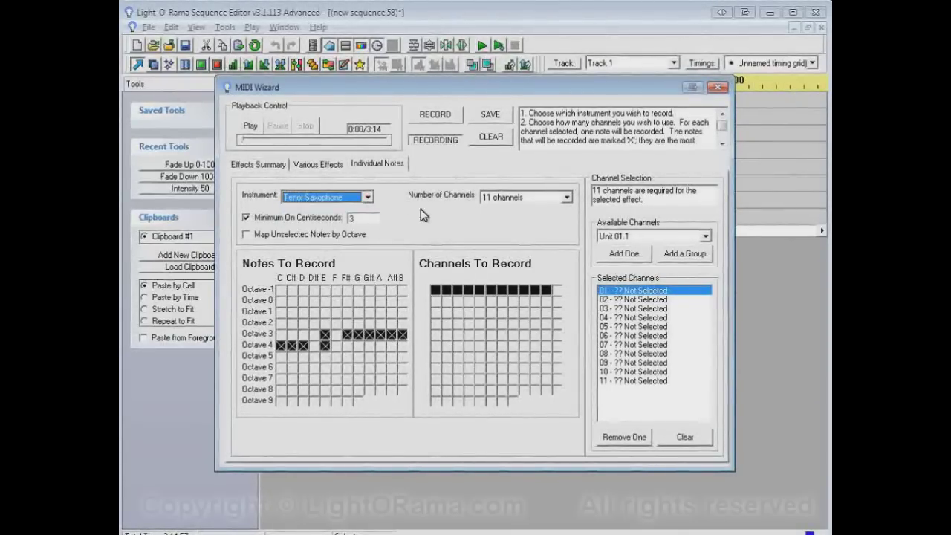